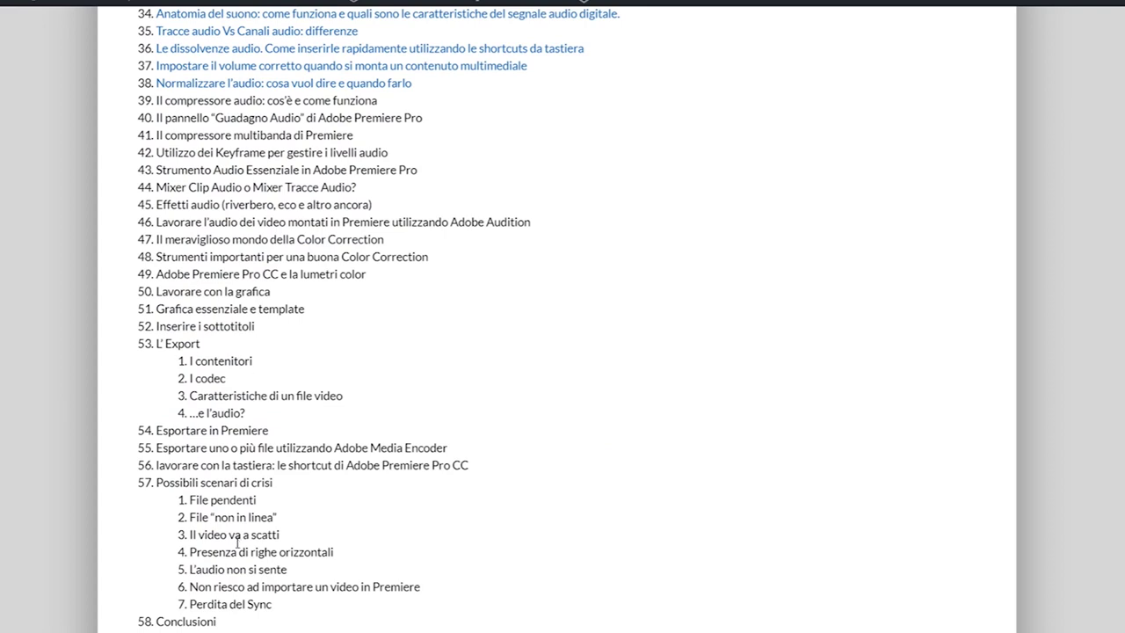
# - Review the course's lesson index, from the introductory lessons to the audio, export and troubleshooting topics
pyautogui.scroll(2, 236, 534)
pyautogui.scroll(9, 236, 533)
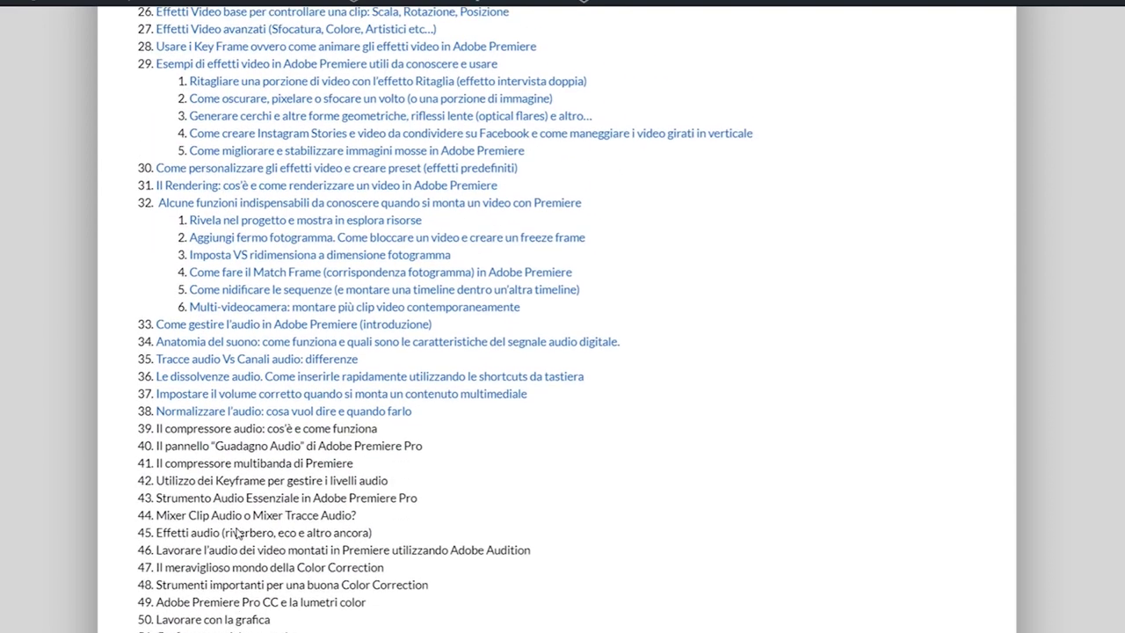
pyautogui.scroll(4, 235, 533)
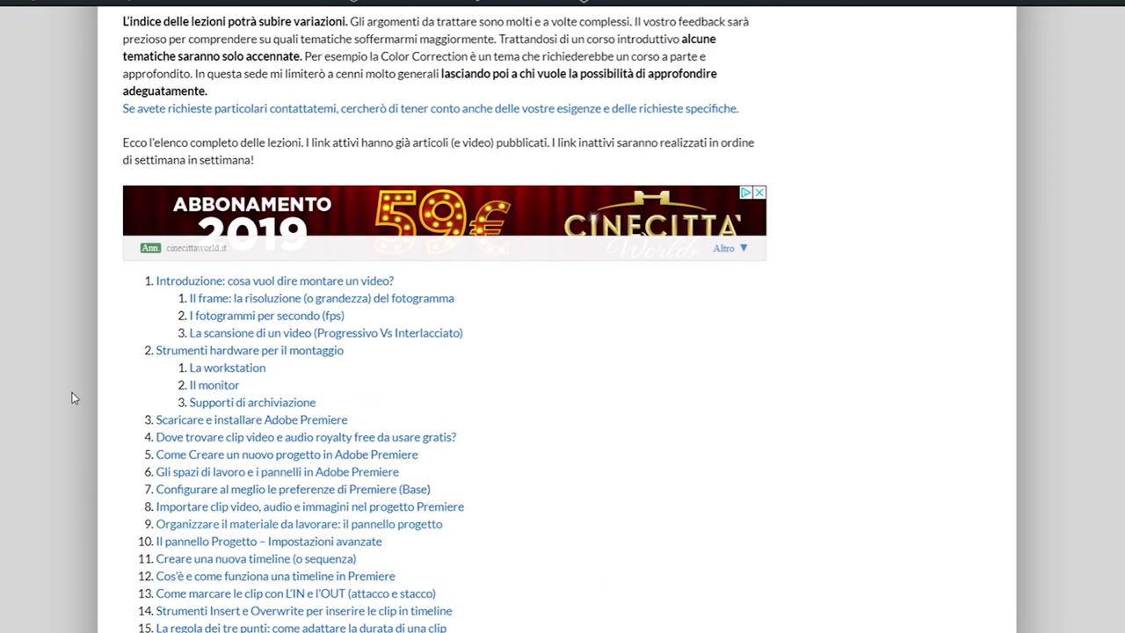
pyautogui.scroll(-3, 73, 397)
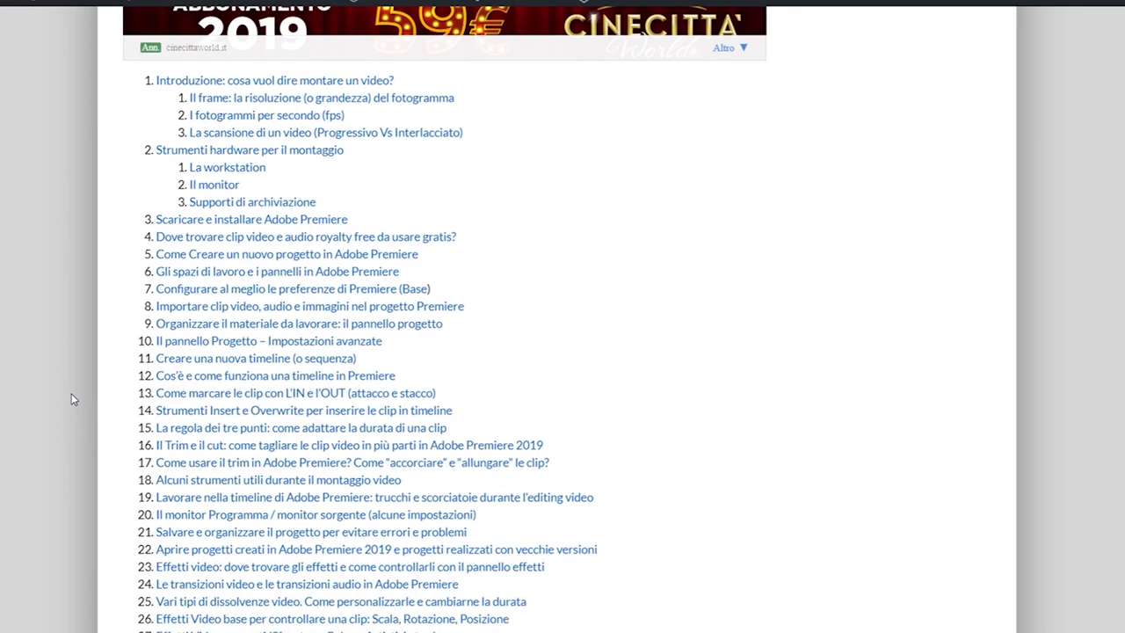
pyautogui.scroll(-12, 272, 126)
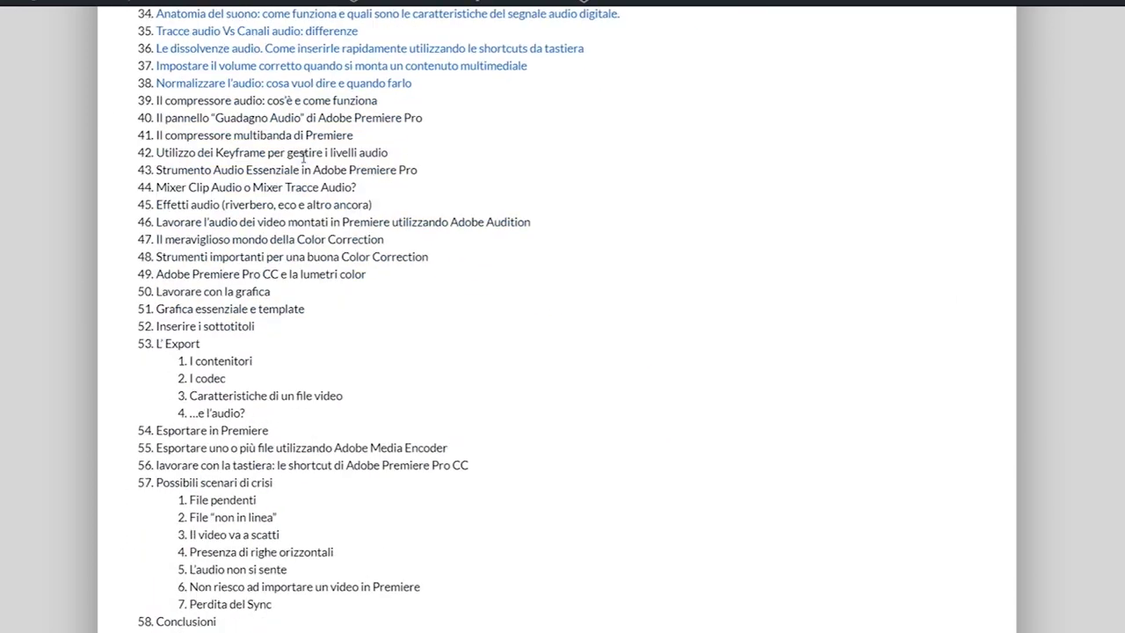
# - Record a voice clip about 18 seconds long, with a quiet first part followed by a much louder second part
pyautogui.click(110, 1)
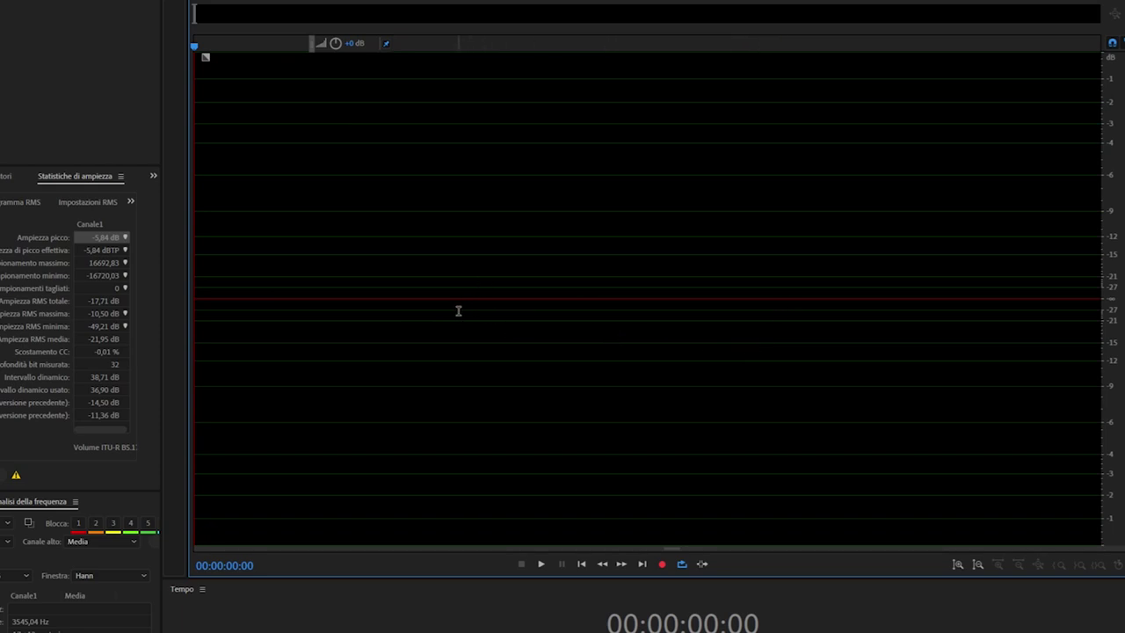
pyautogui.click(664, 566)
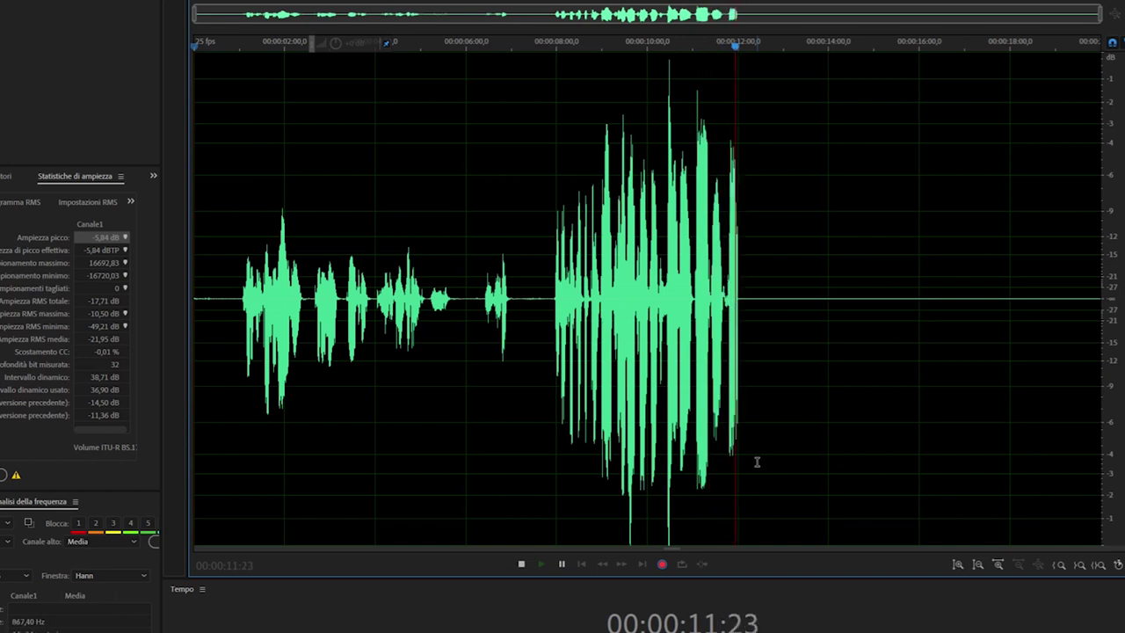
pyautogui.click(521, 564)
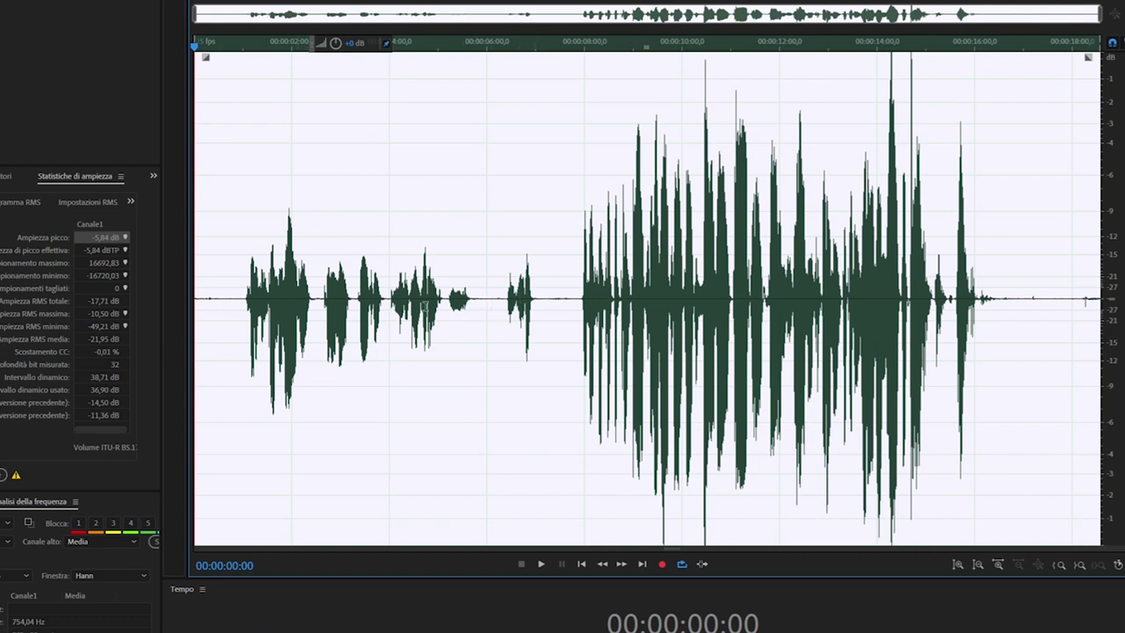
# - Scan the amplitude statistics of the quiet first part of the recording and jump to its peak amplitude point
pyautogui.moveTo(546, 291); pyautogui.dragTo(205, 294)
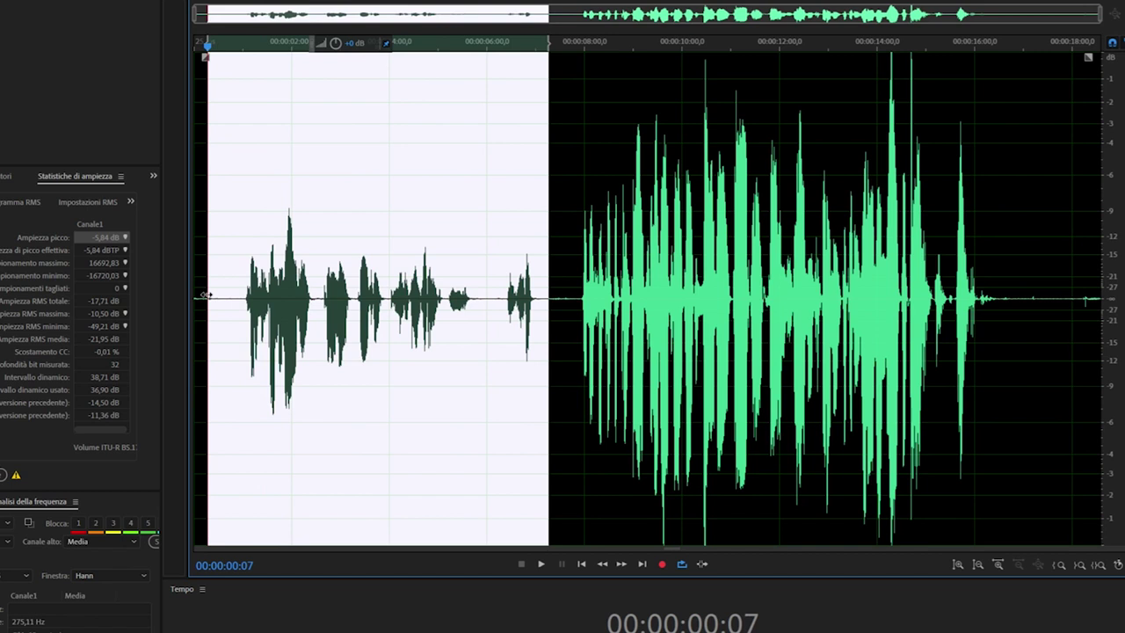
pyautogui.click(147, 407)
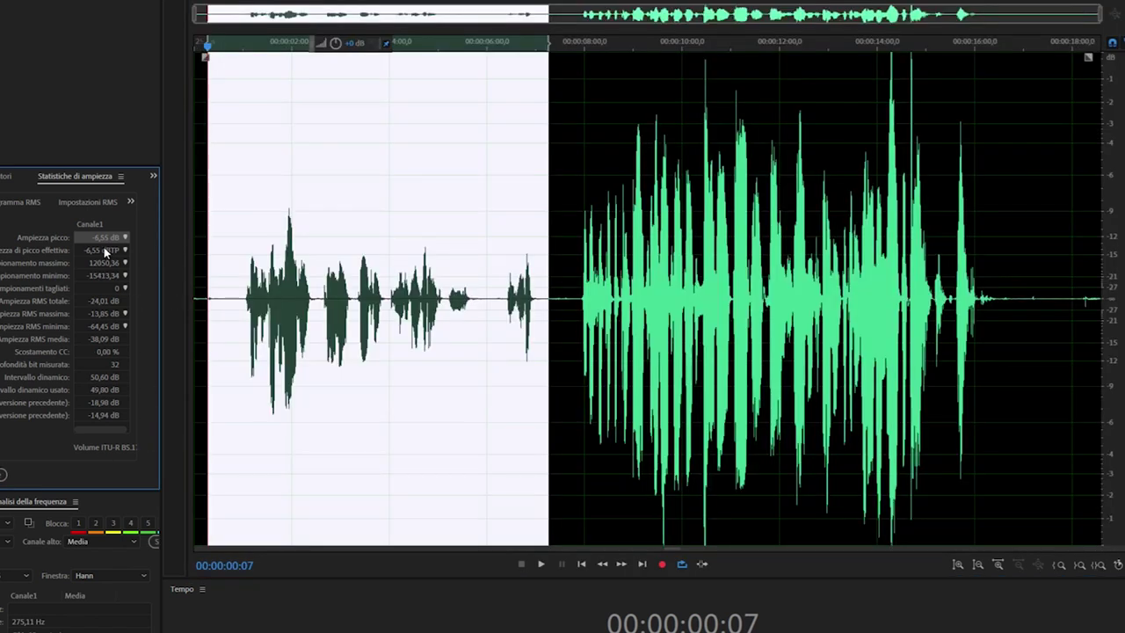
pyautogui.press('super+plus')
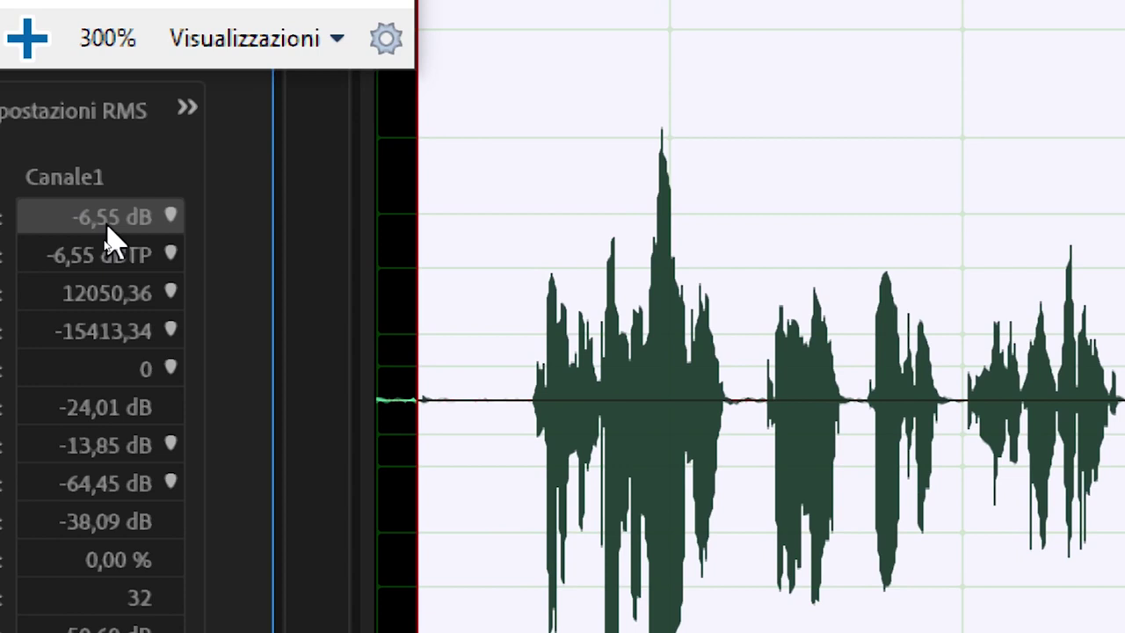
pyautogui.click(171, 216)
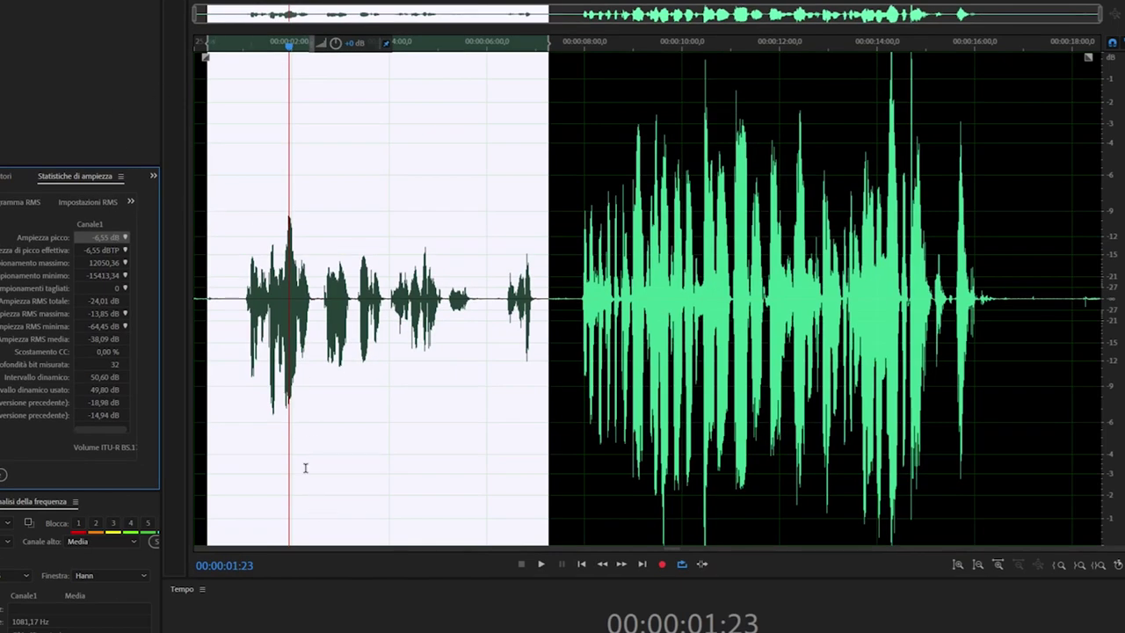
# - Select the loud second part of the recording and scan its amplitude statistics
pyautogui.click(546, 264)
pyautogui.moveTo(559, 274); pyautogui.dragTo(1063, 266)
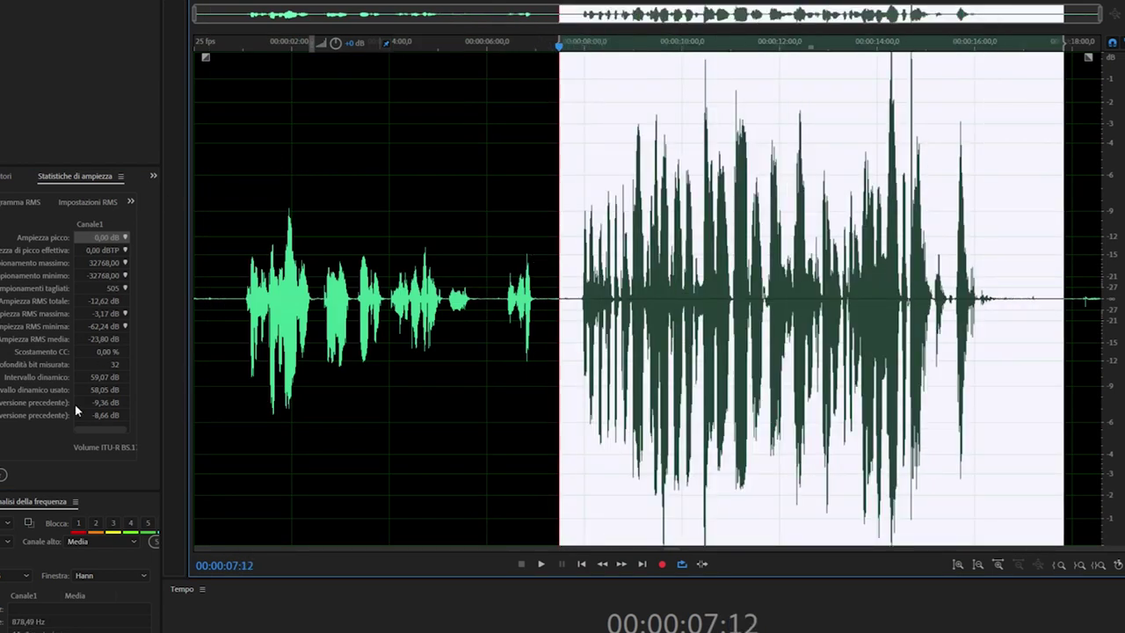
pyautogui.click(2, 475)
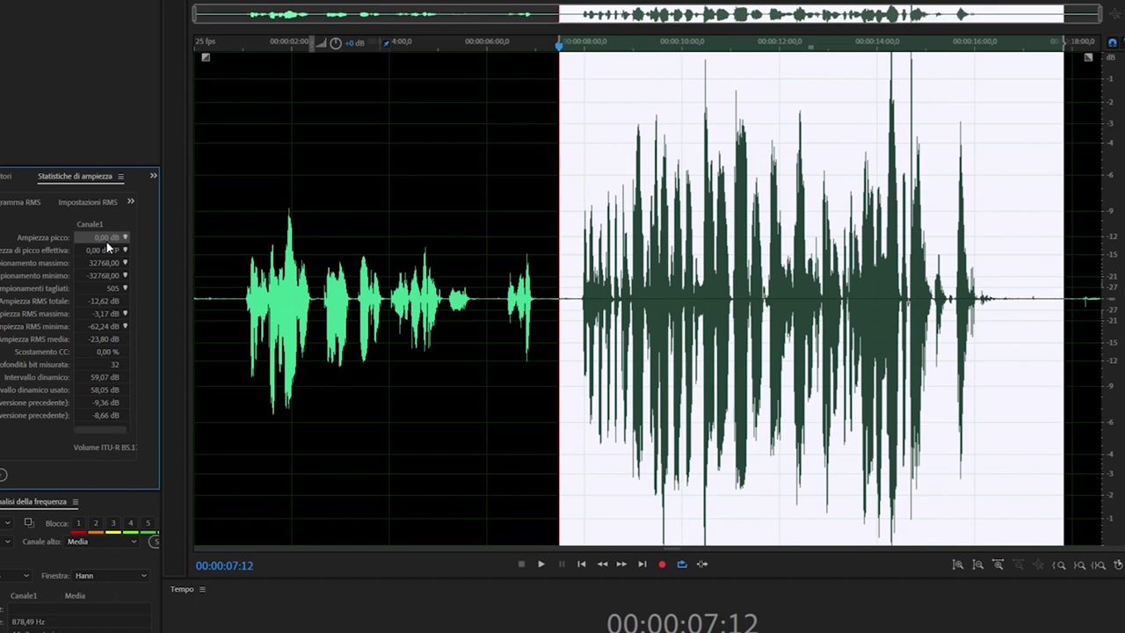
# - Compare the loud and quiet parts of the waveform by selecting each in turn, and clear the selection
pyautogui.click(665, 228)
pyautogui.moveTo(538, 235); pyautogui.dragTo(1061, 237)
pyautogui.click(510, 244)
pyautogui.moveTo(545, 244); pyautogui.dragTo(109, 238)
pyautogui.click(375, 227)
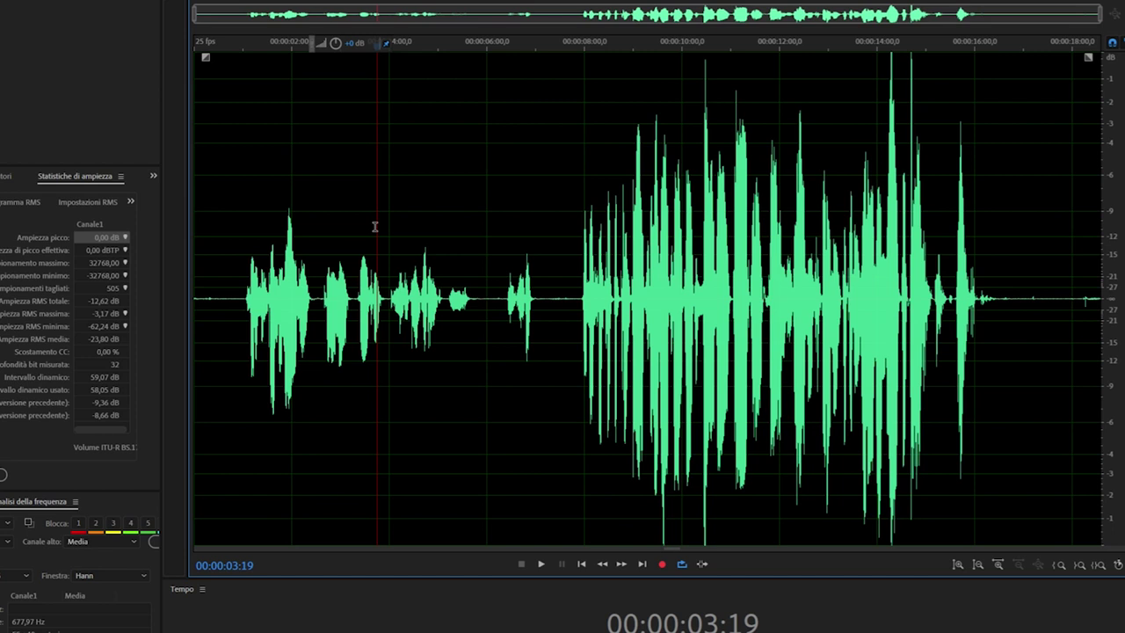
pyautogui.click(559, 232)
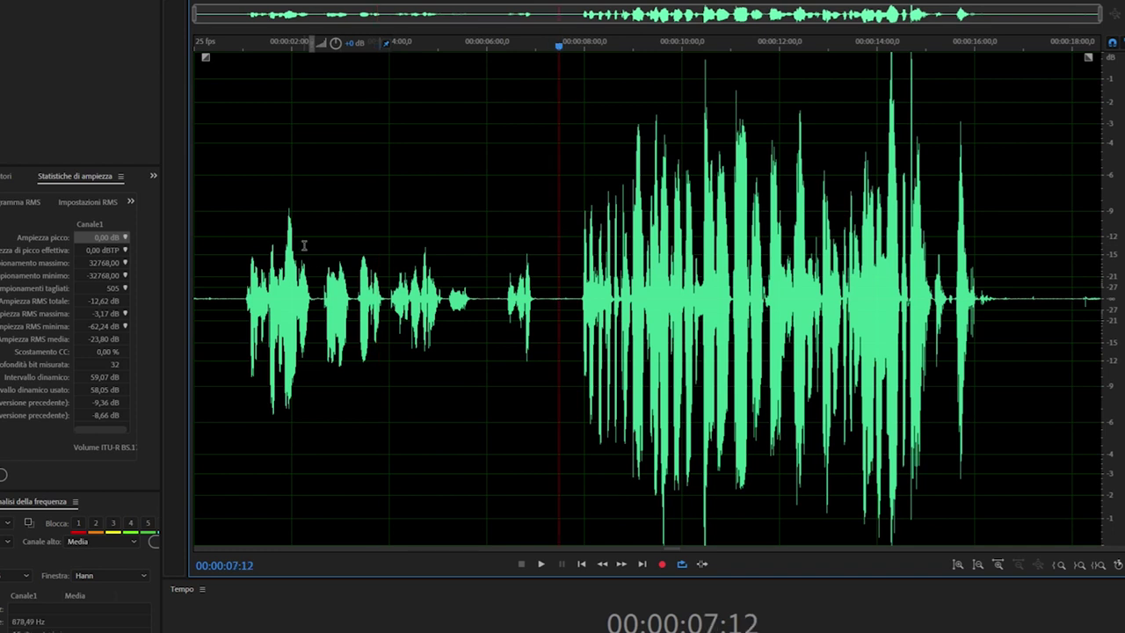
# - Select the entire recording and open the single-band compressor effect, keeping its dialog clear of the quiet part's peaks
pyautogui.hotkey('ctrl', 'a')
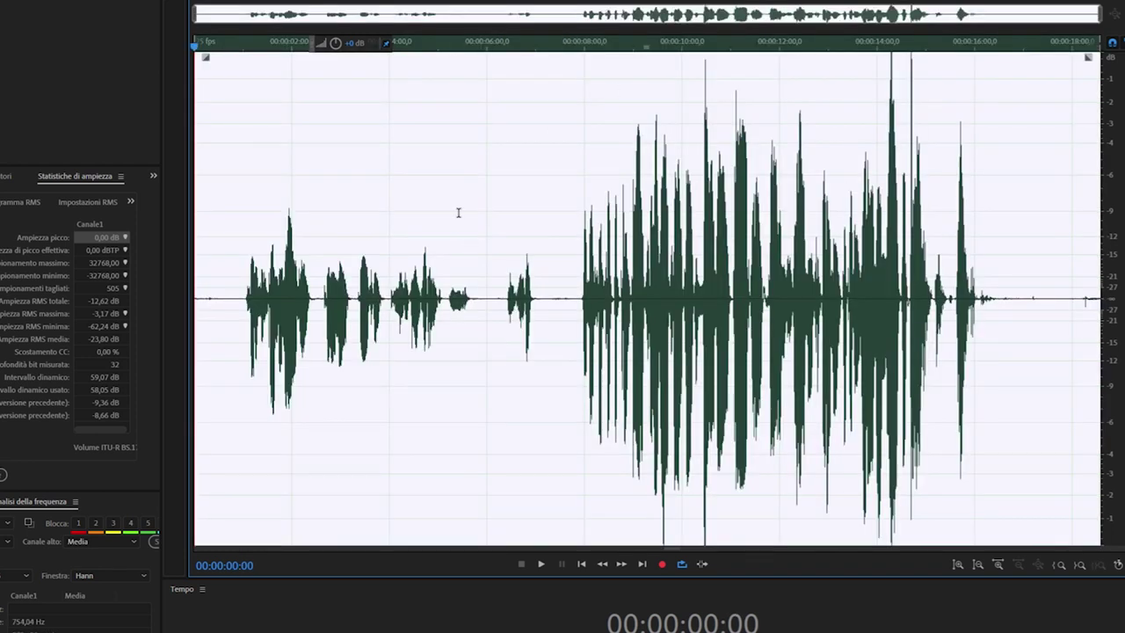
pyautogui.click(78, 1)
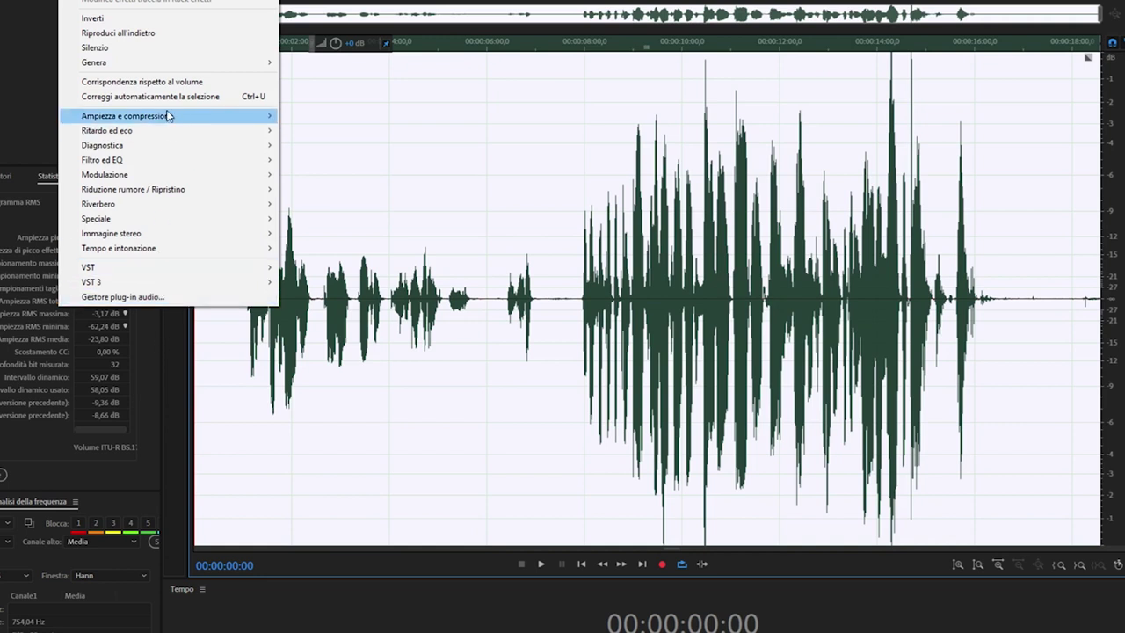
pyautogui.moveTo(204, 114)
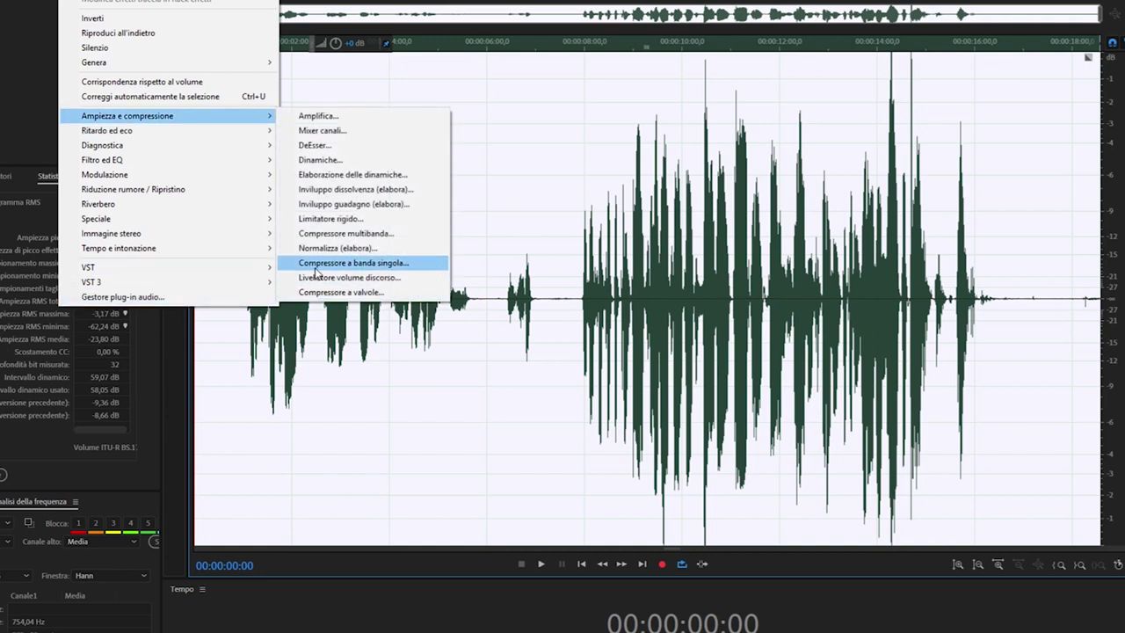
pyautogui.click(398, 266)
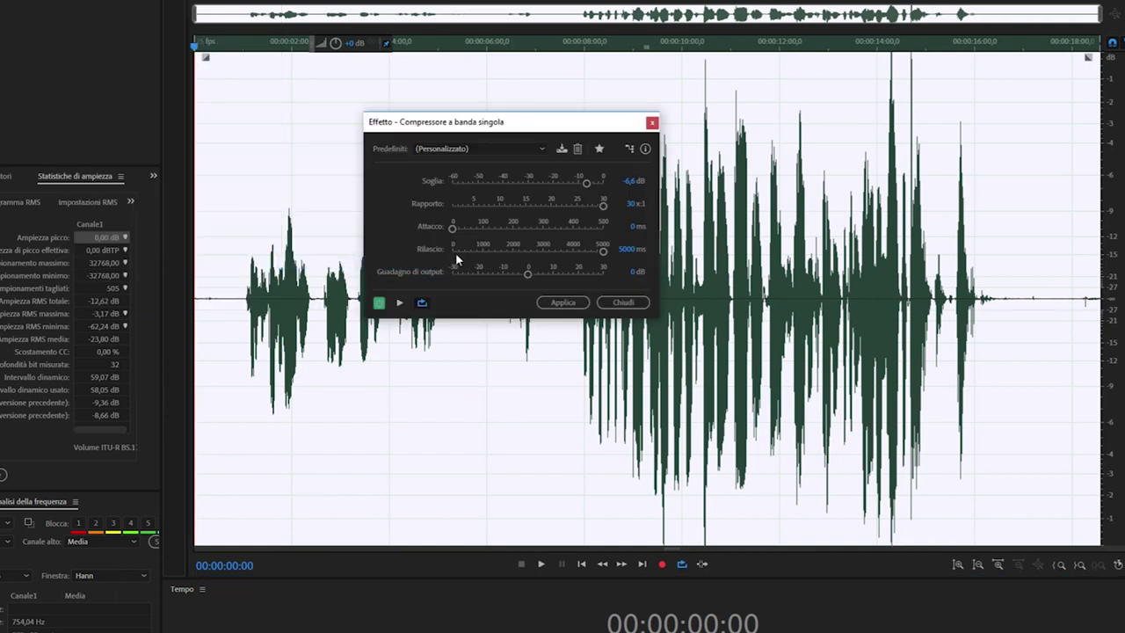
pyautogui.press('super+plus')
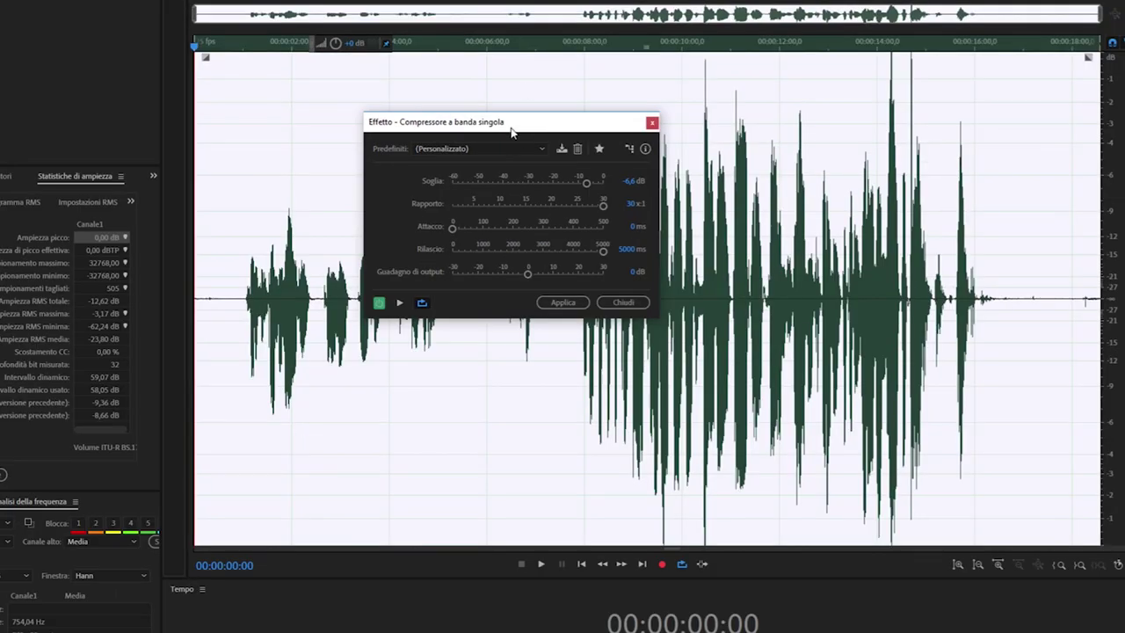
pyautogui.moveTo(512, 134); pyautogui.dragTo(529, 340)
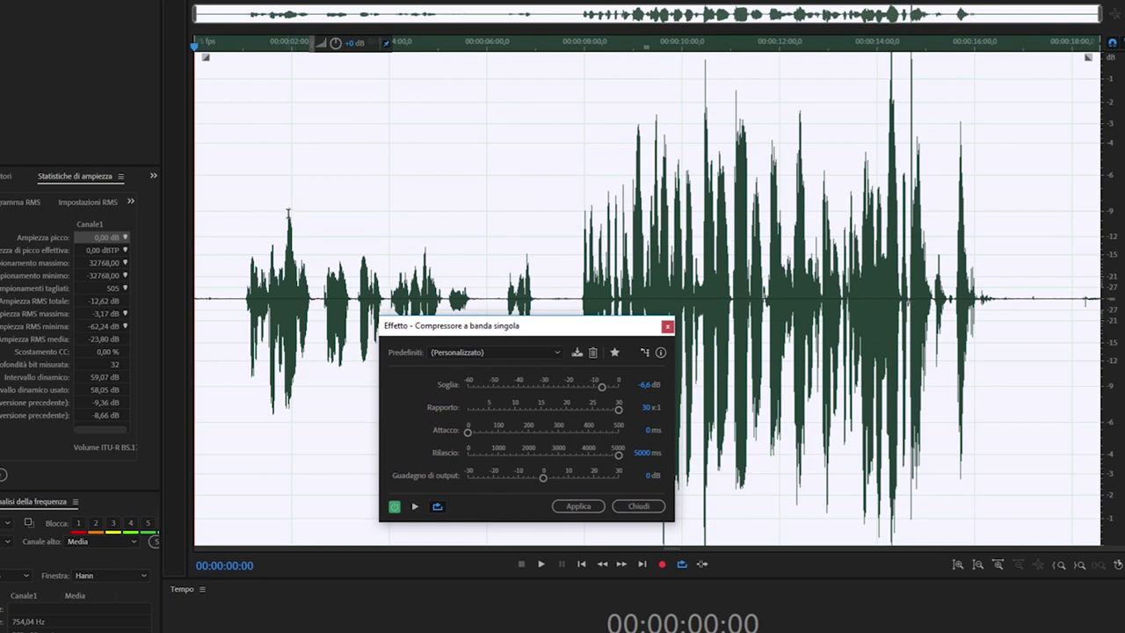
pyautogui.moveTo(489, 324); pyautogui.dragTo(347, 359)
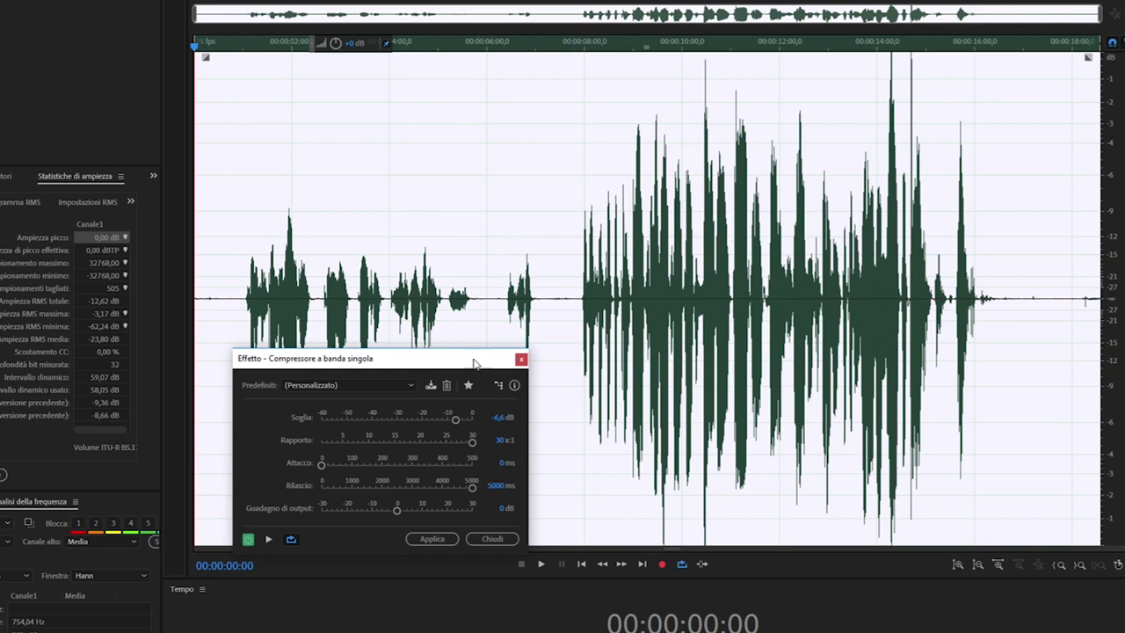
pyautogui.moveTo(431, 362); pyautogui.dragTo(547, 233)
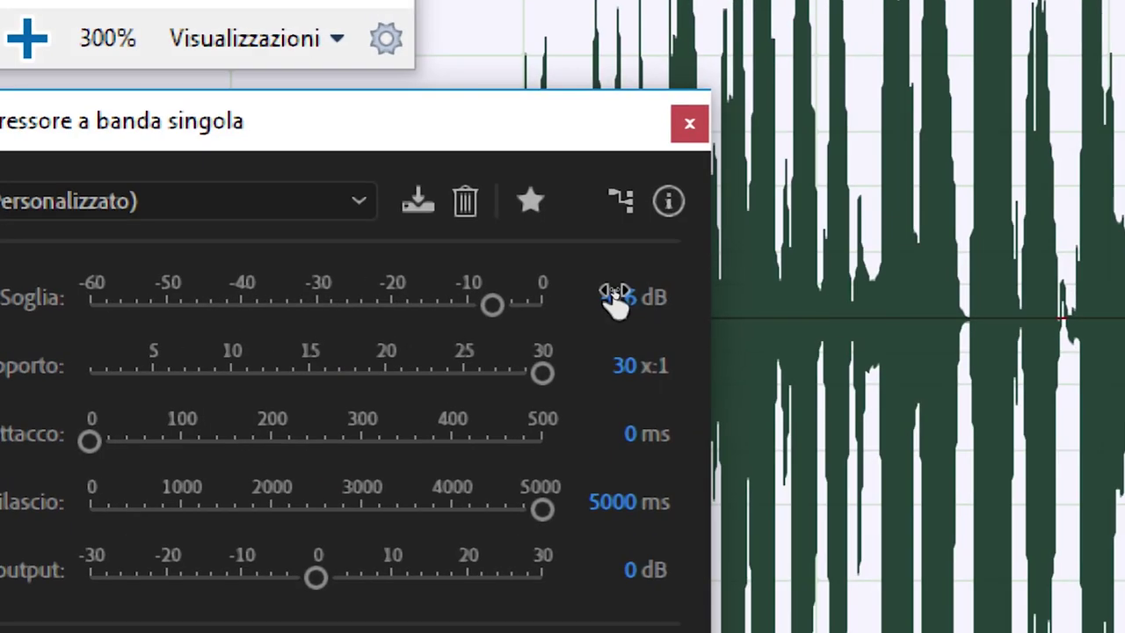
# - Set the compressor's threshold (Soglia) to -6,5 dB
pyautogui.click(614, 291)
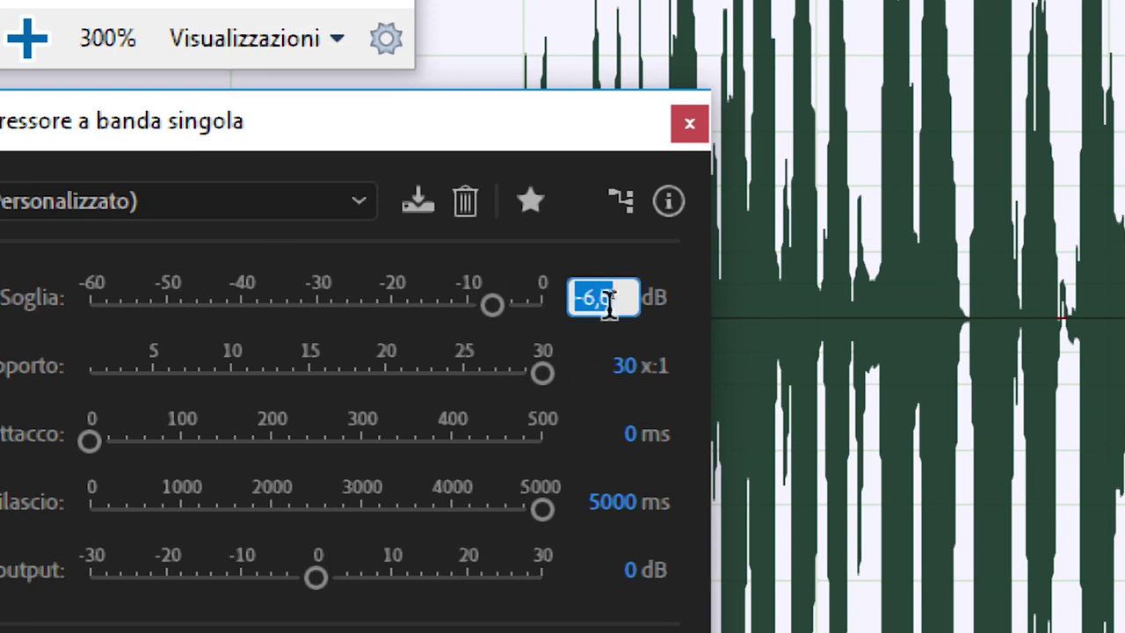
pyautogui.click(609, 298)
pyautogui.press('BackSpace')
pyautogui.write('5')
pyautogui.press('Return')
pyautogui.moveTo(457, 143); pyautogui.dragTo(678, 62)
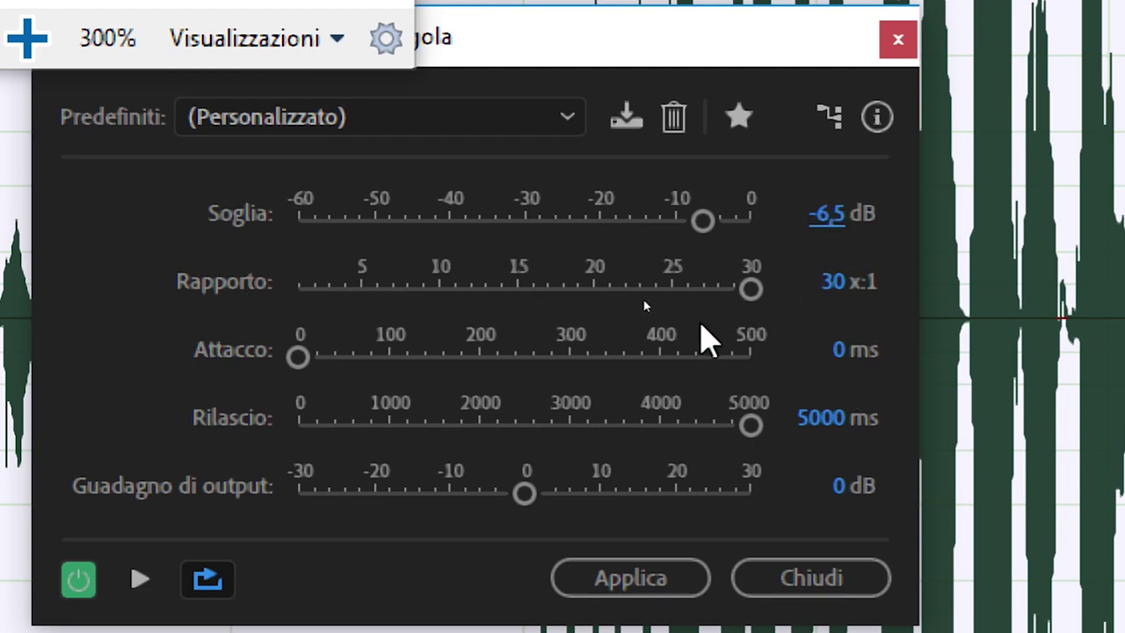
# - Set the compressor's ratio (Rapporto) to 4:1 and apply the effect to the selected recording
pyautogui.moveTo(750, 288); pyautogui.dragTo(297, 290)
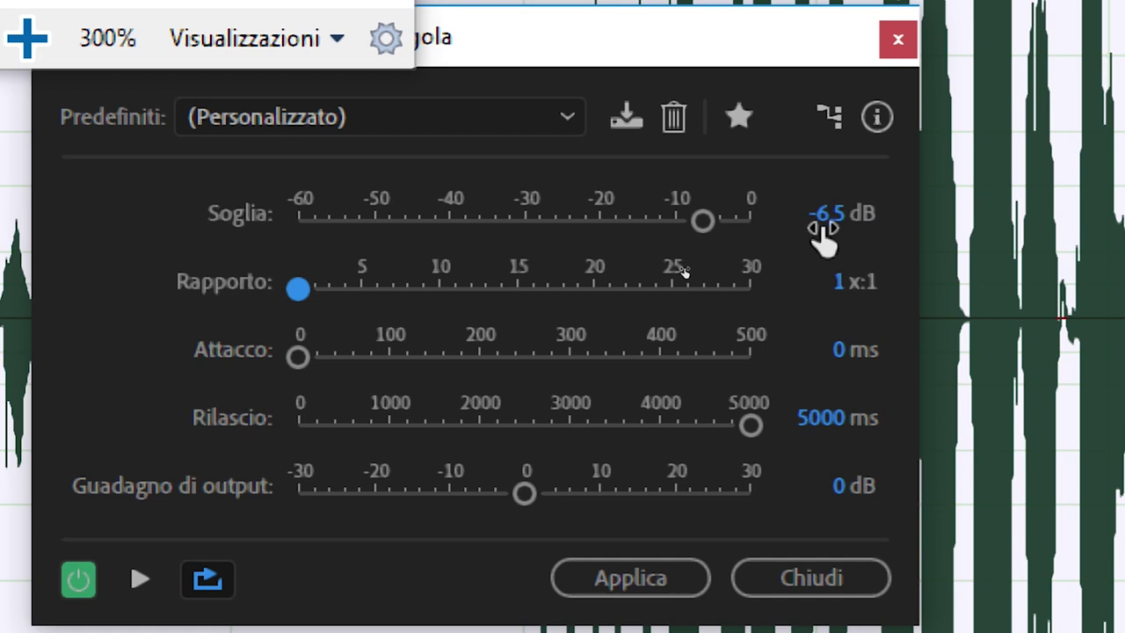
pyautogui.click(839, 283)
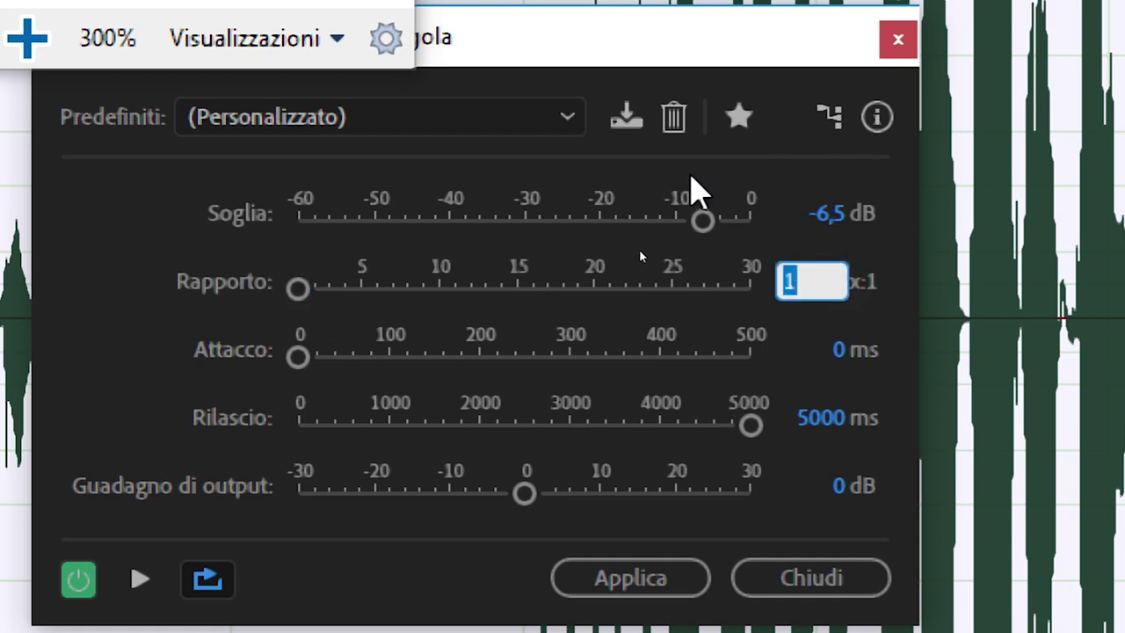
pyautogui.write('4')
pyautogui.press('Return')
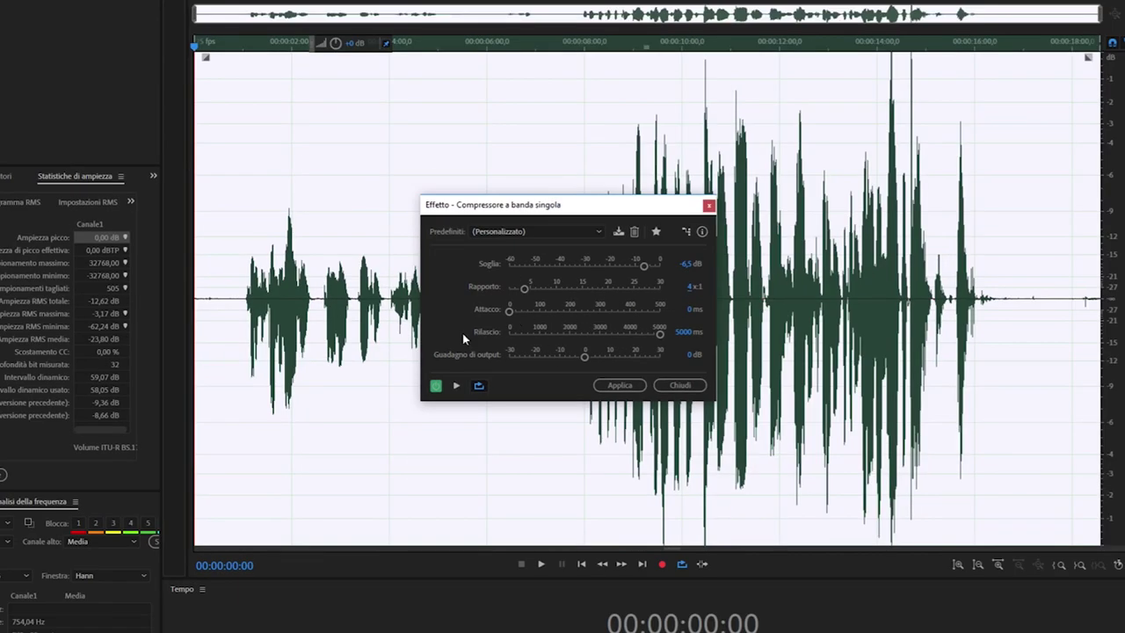
pyautogui.click(619, 385)
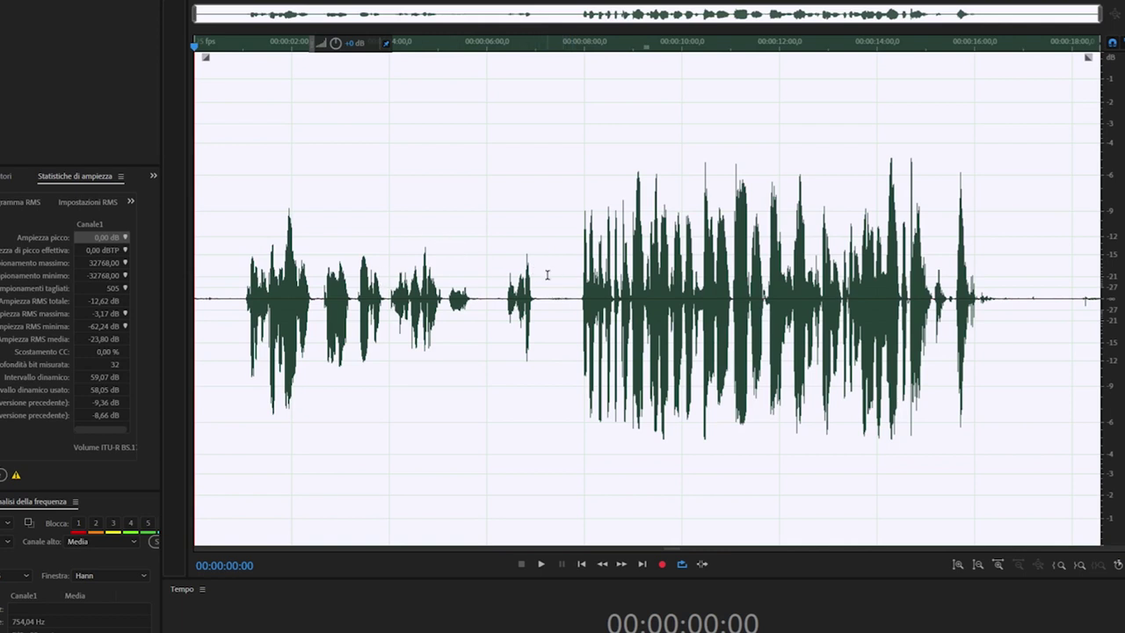
# - Compare the waveform before and after compression by repeatedly undoing and redoing the effect, ending with the compression applied
pyautogui.hotkey('ctrl', 'z')
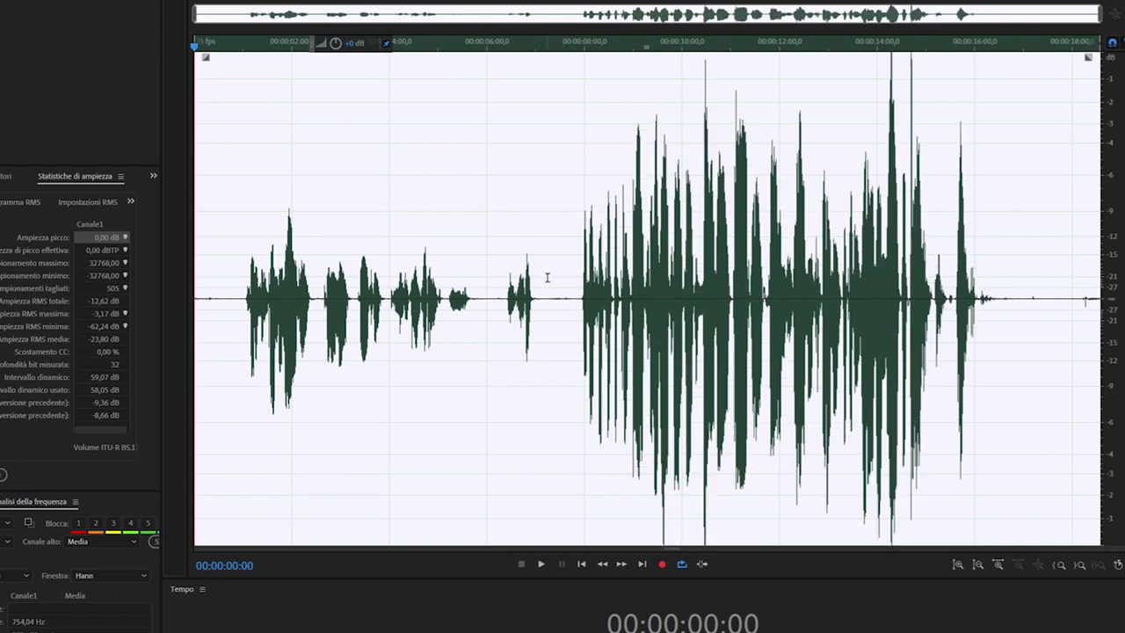
pyautogui.hotkey('ctrl', 'shift', 'z')
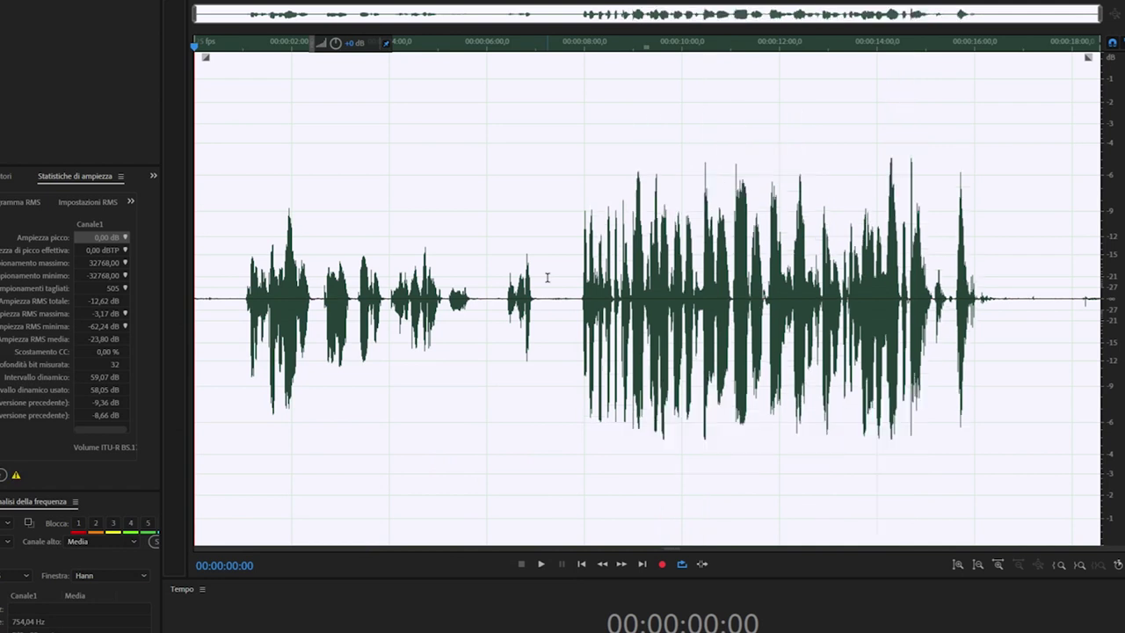
pyautogui.hotkey('ctrl', 'z')
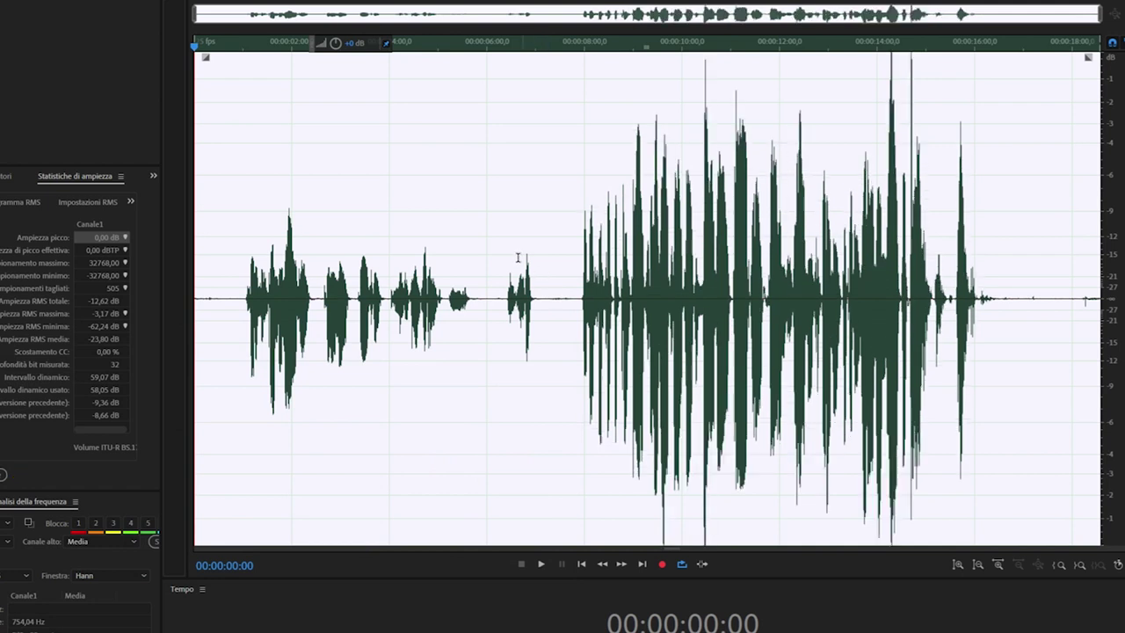
pyautogui.hotkey('ctrl', 'shift', 'z')
pyautogui.hotkey('ctrl', 'z')
pyautogui.hotkey('ctrl', 'shift', 'z')
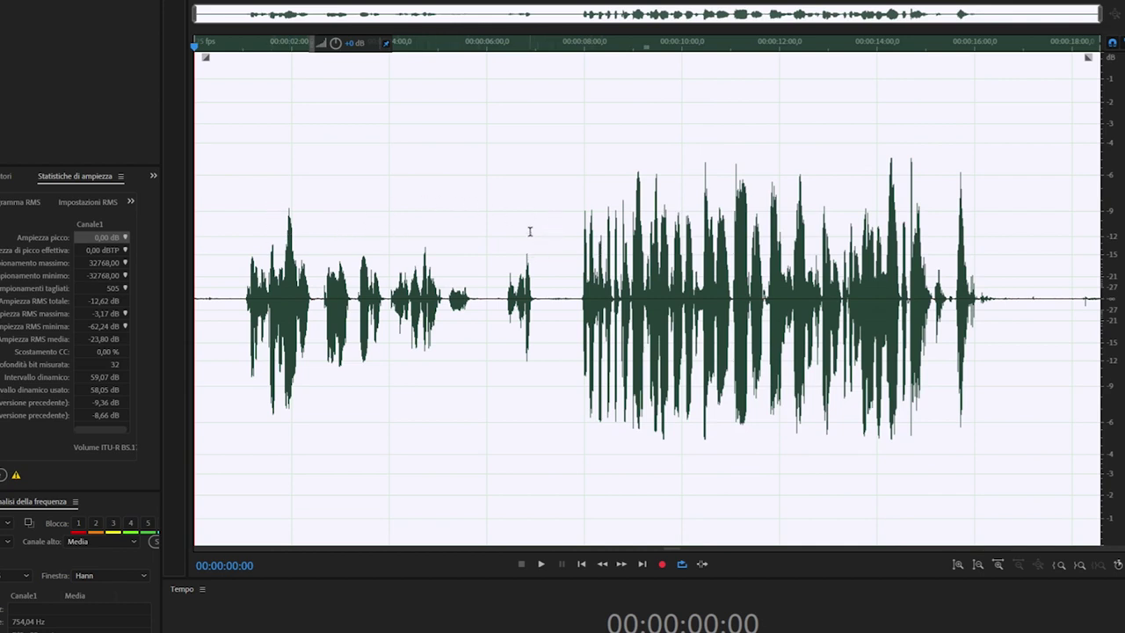
pyautogui.hotkey('ctrl', 'z')
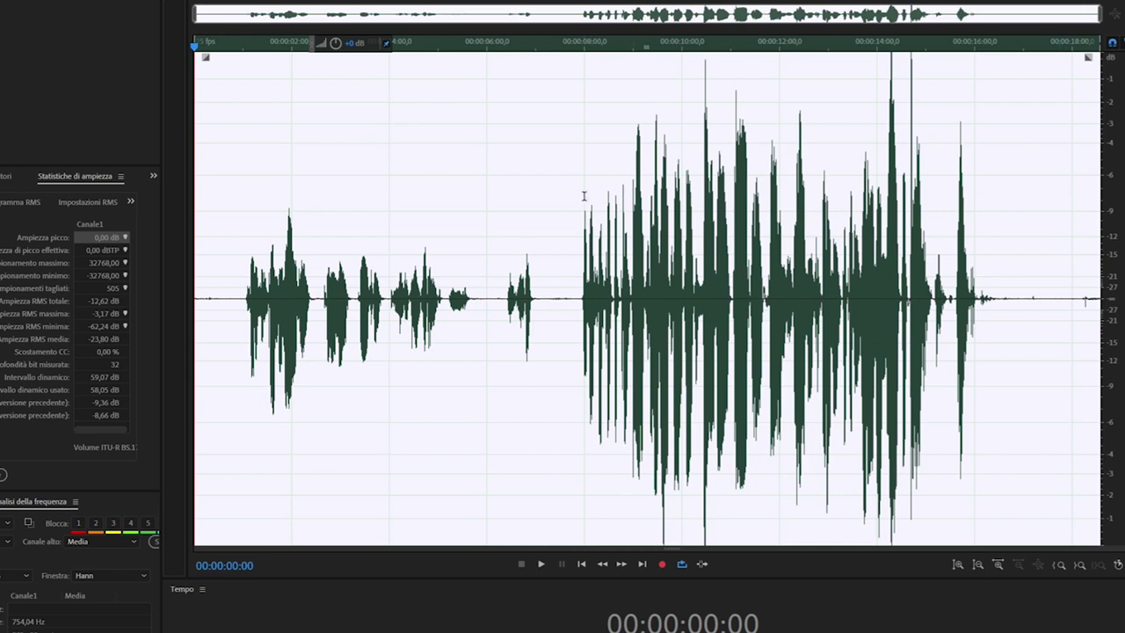
pyautogui.hotkey('ctrl', 'shift', 'z')
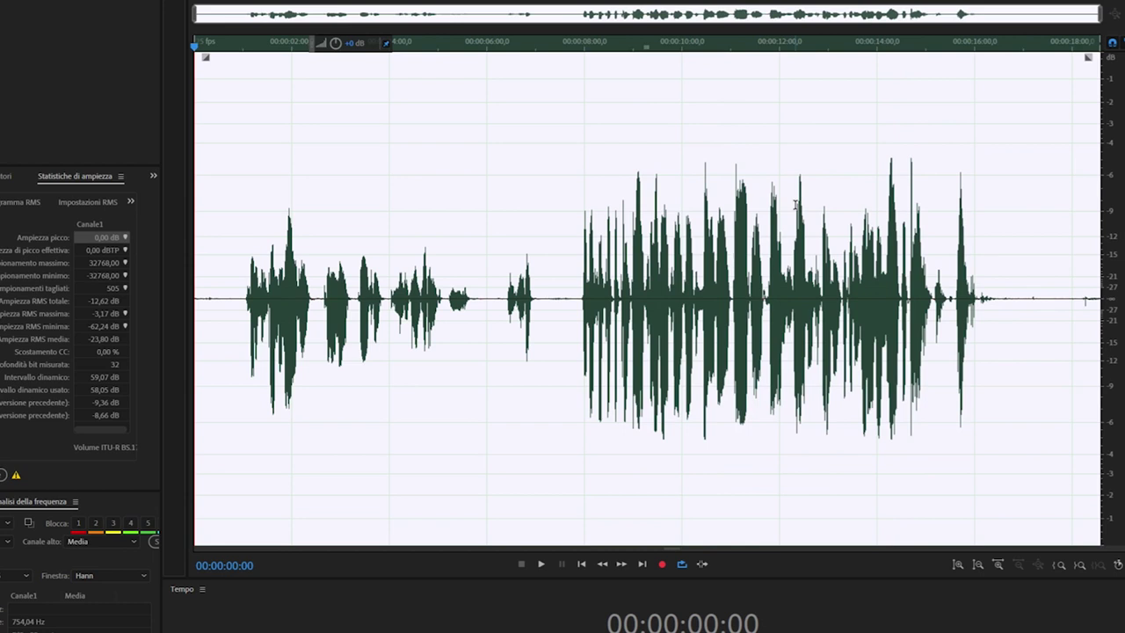
# - Undo the 4:1 compression so the original recording is back, redoing one history step after undoing too far
pyautogui.click(547, 257)
pyautogui.hotkey('ctrl', 'z')
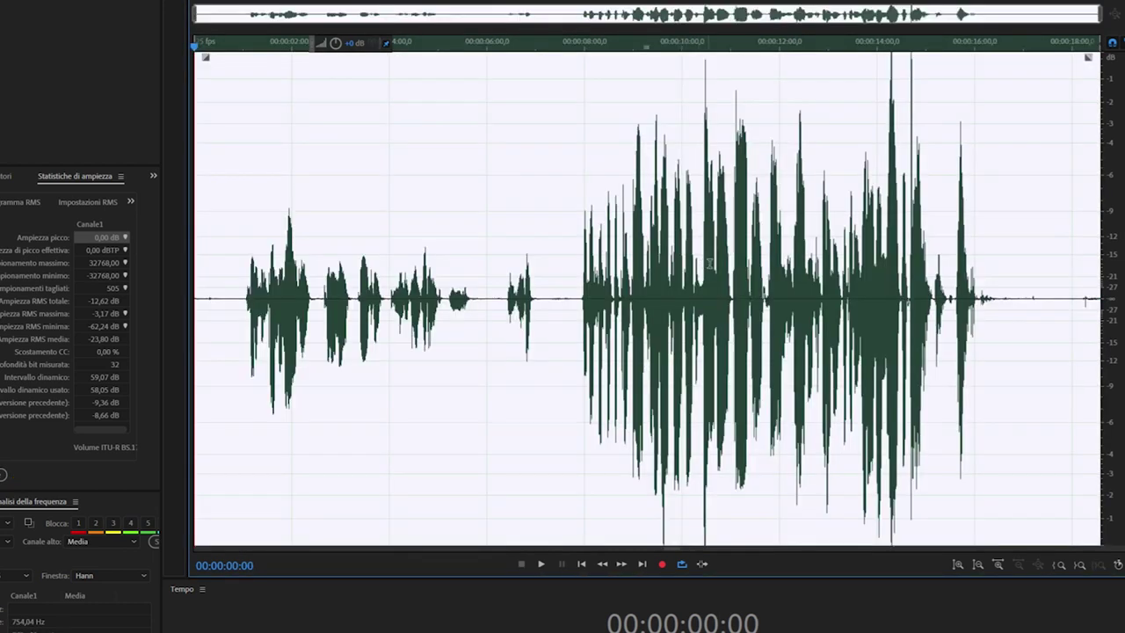
pyautogui.click(544, 230)
pyautogui.hotkey('ctrl', 'z')
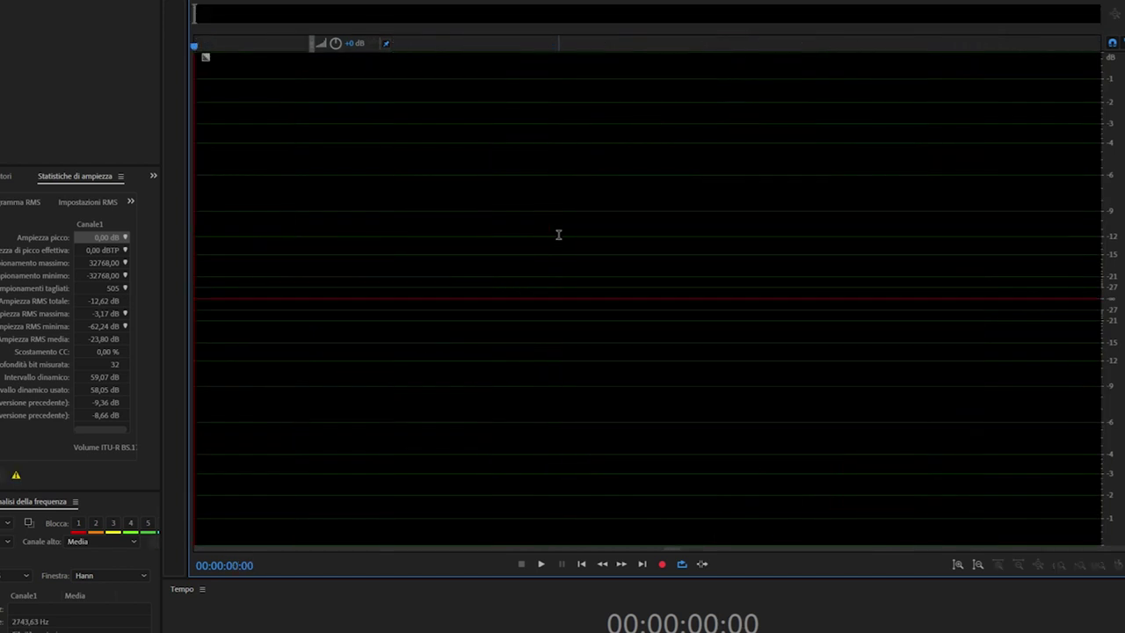
pyautogui.hotkey('ctrl', 'shift', 'z')
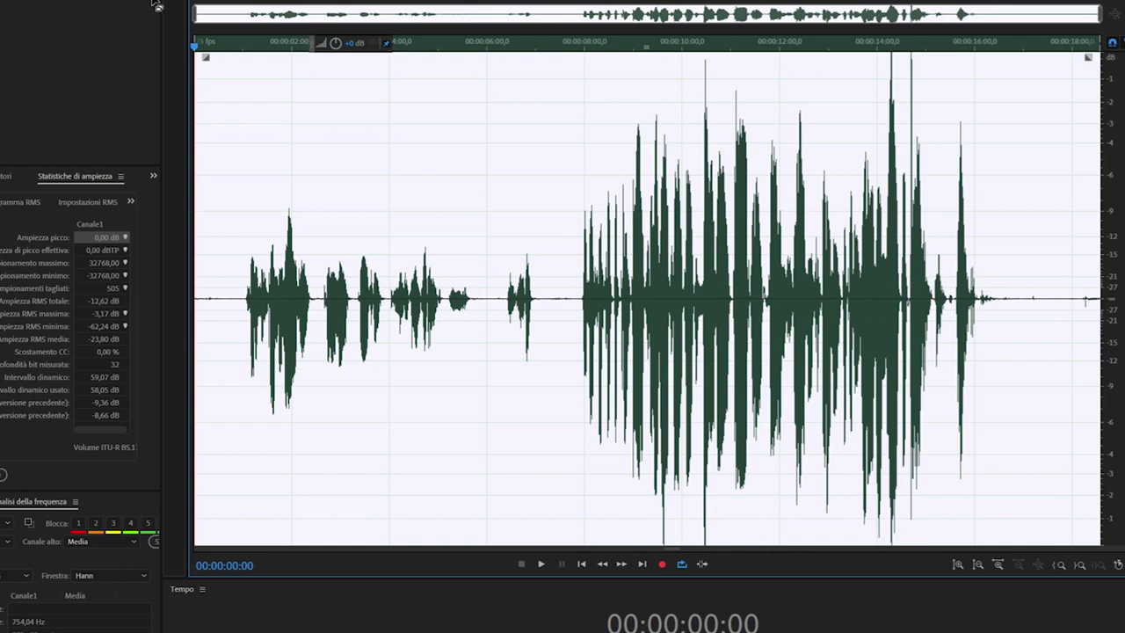
# - Apply the single-band compressor to the whole recording with a ratio (Rapporto) of 15:1
pyautogui.click(154, 7)
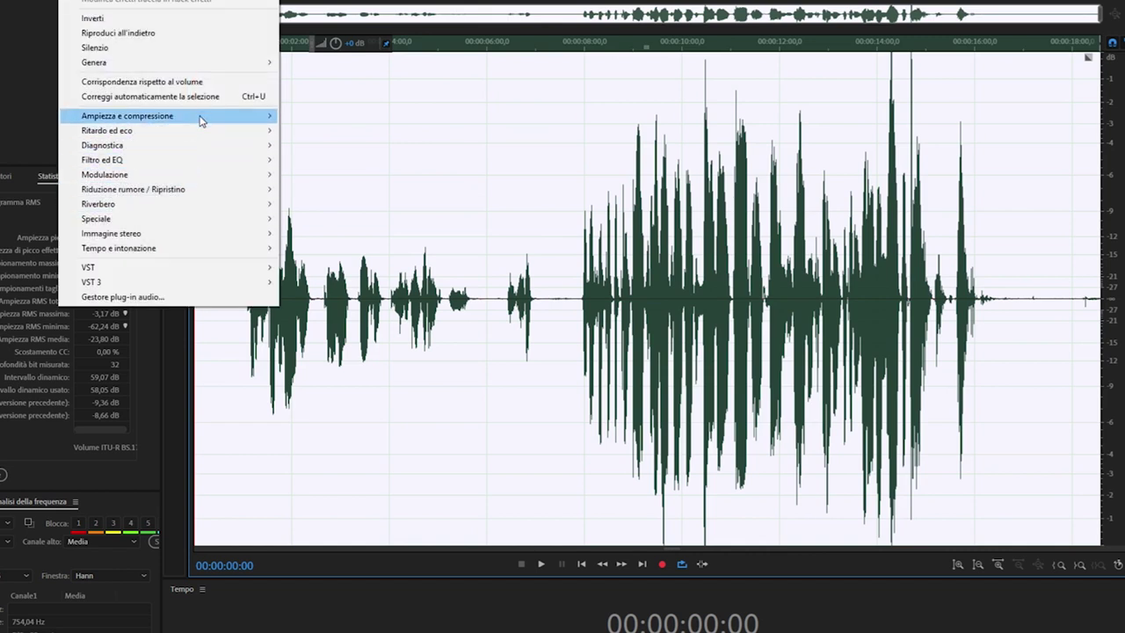
pyautogui.moveTo(205, 117)
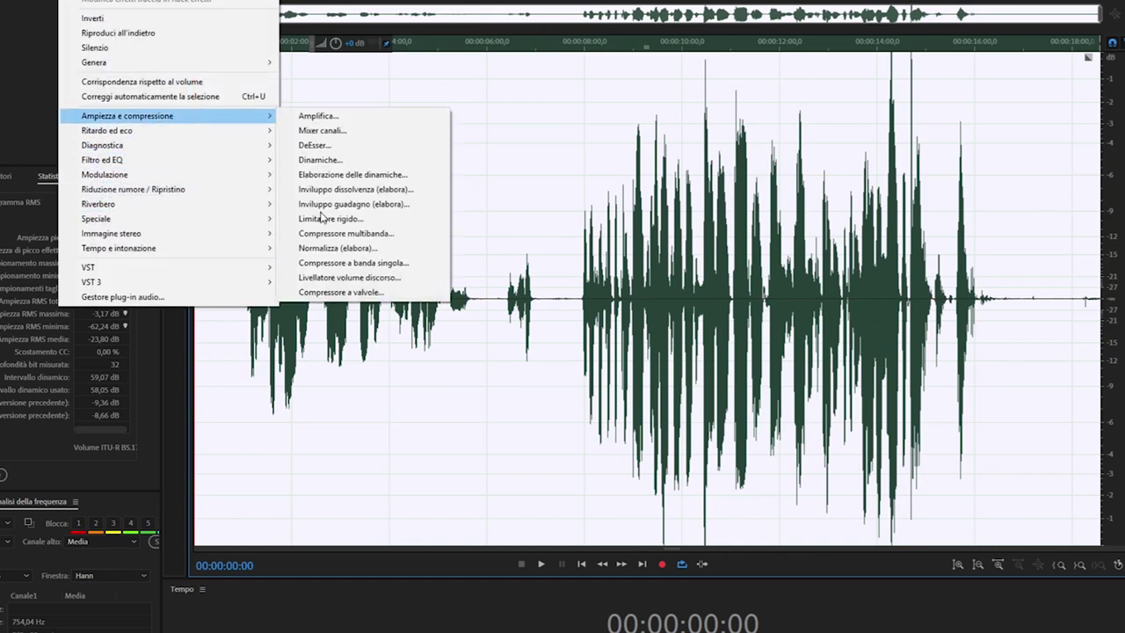
pyautogui.click(427, 263)
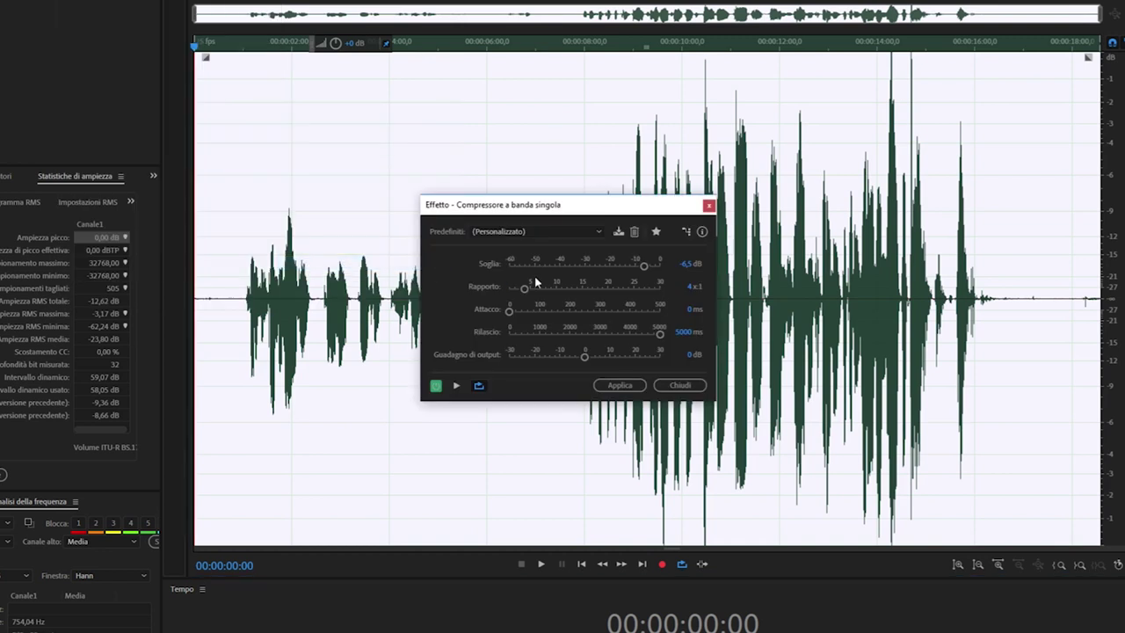
pyautogui.click(690, 288)
pyautogui.write('15')
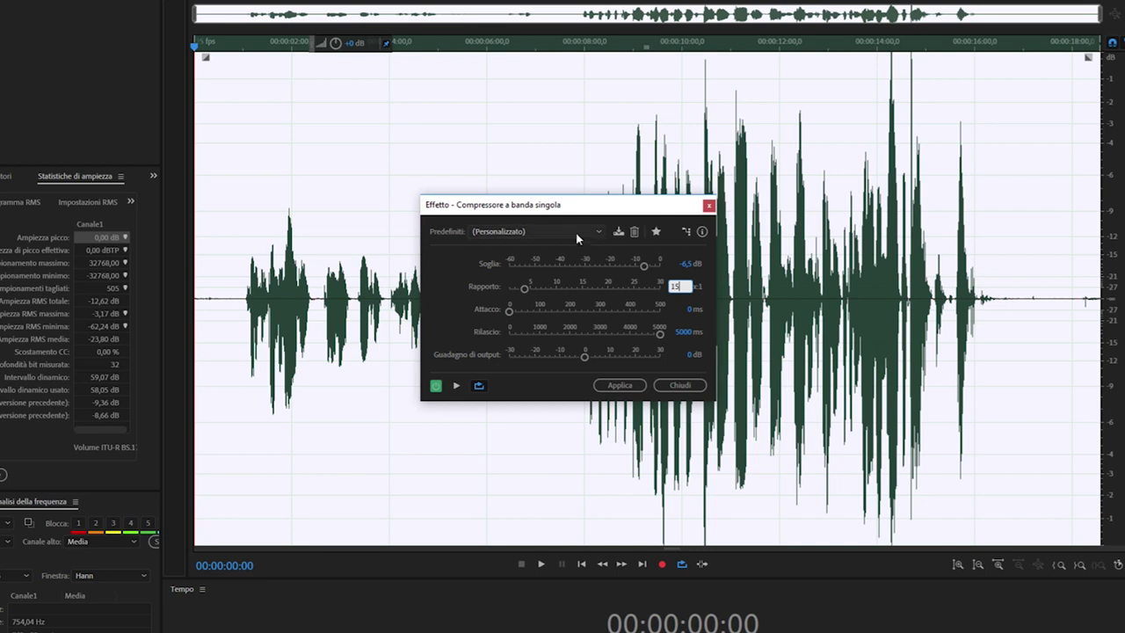
pyautogui.press('Return')
pyautogui.click(620, 387)
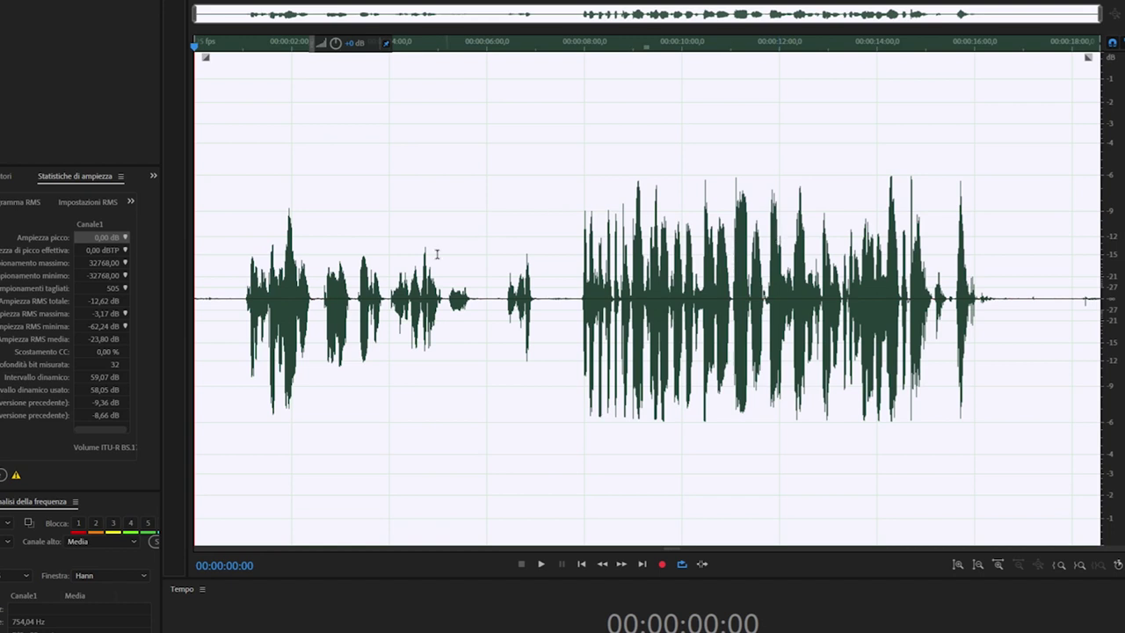
# - Play the recording from just before the quiet part, first uncompressed and then compressed at 15:1, to compare the sound
pyautogui.click(232, 278)
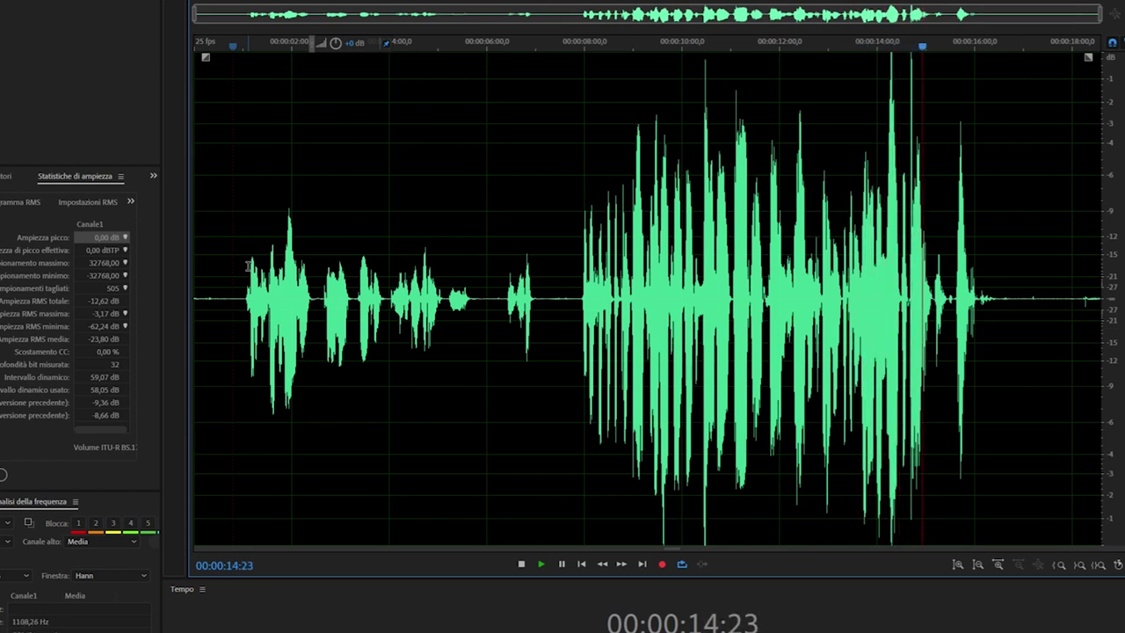
pyautogui.press('space')
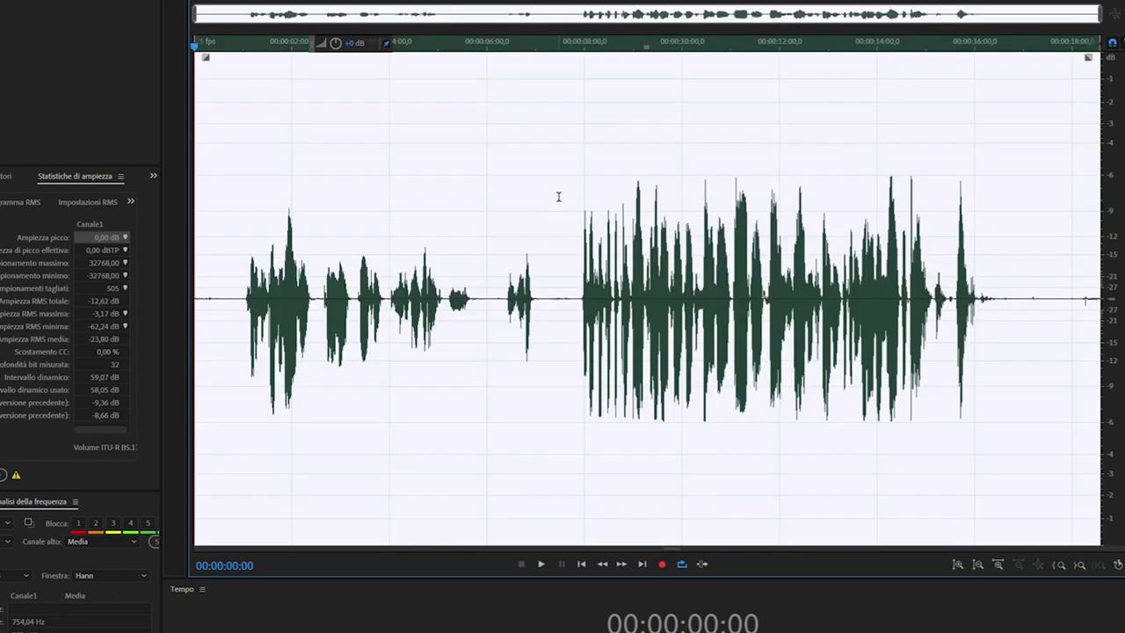
pyautogui.click(234, 282)
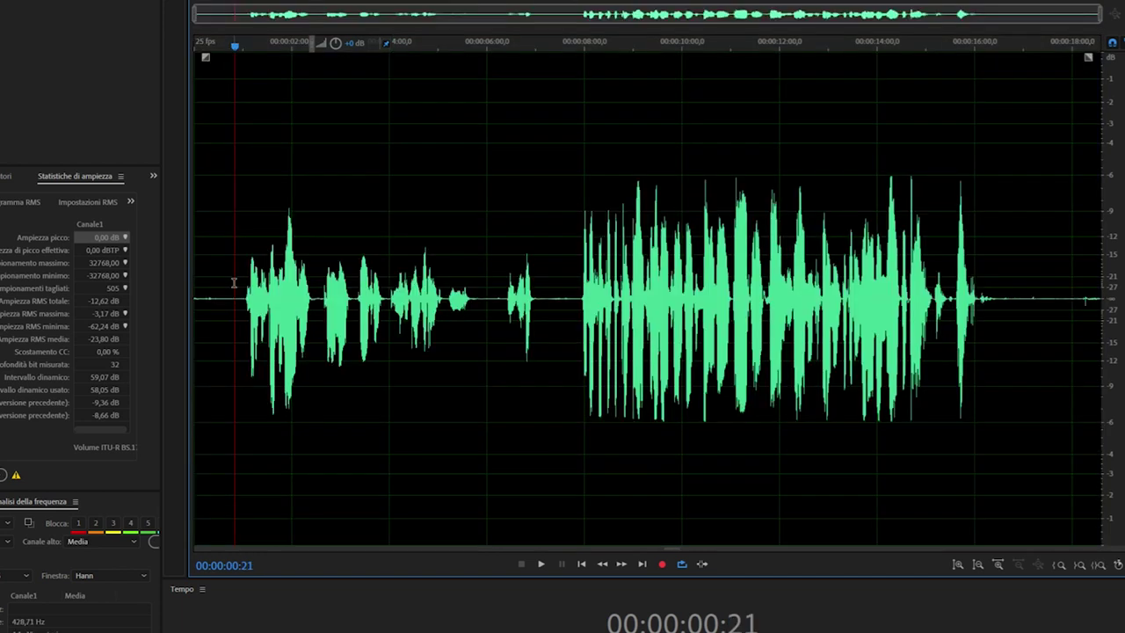
pyautogui.press('space')
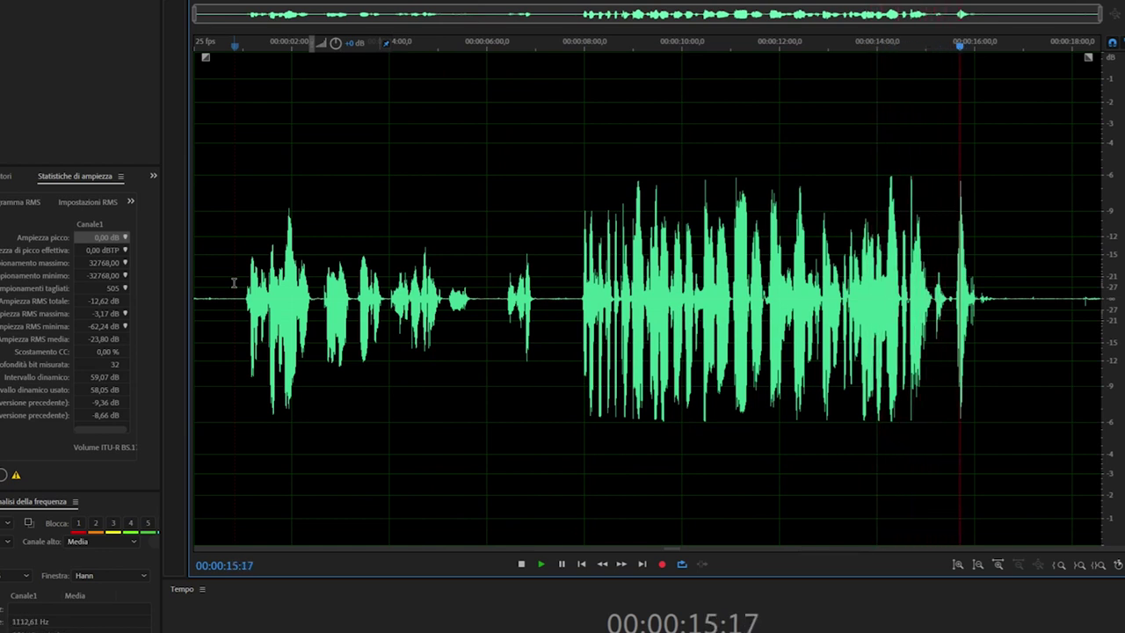
pyautogui.press('space')
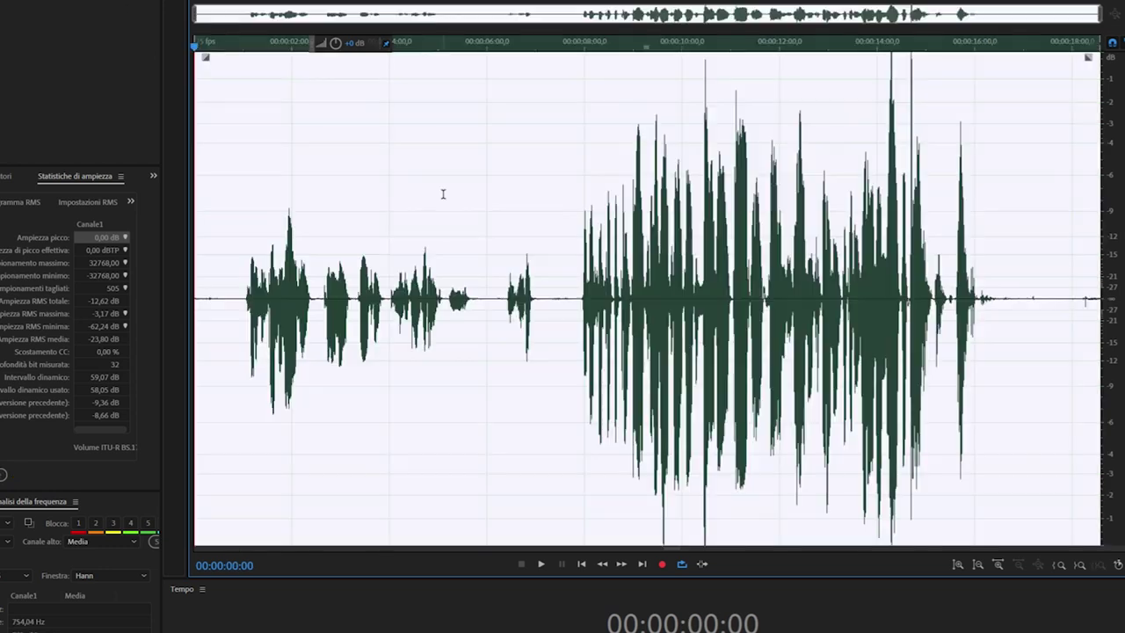
# - Examine the attack (Attacco) and release (Rilascio) settings of the single-band compressor on the uncompressed recording, and close it without applying
pyautogui.click(443, 193)
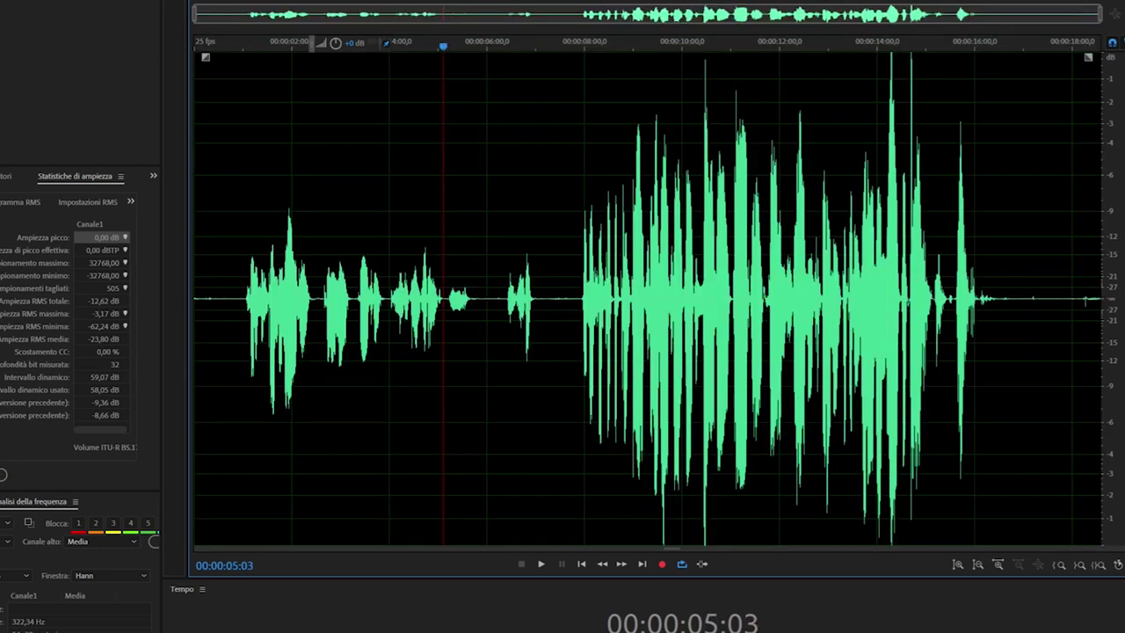
pyautogui.click(77, 1)
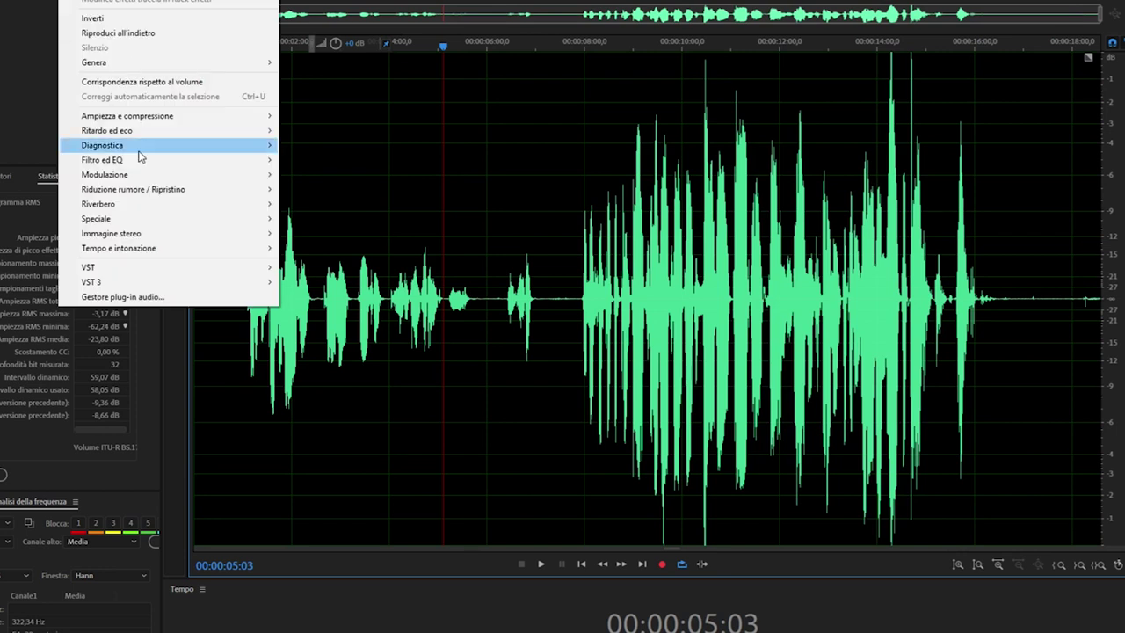
pyautogui.moveTo(211, 120)
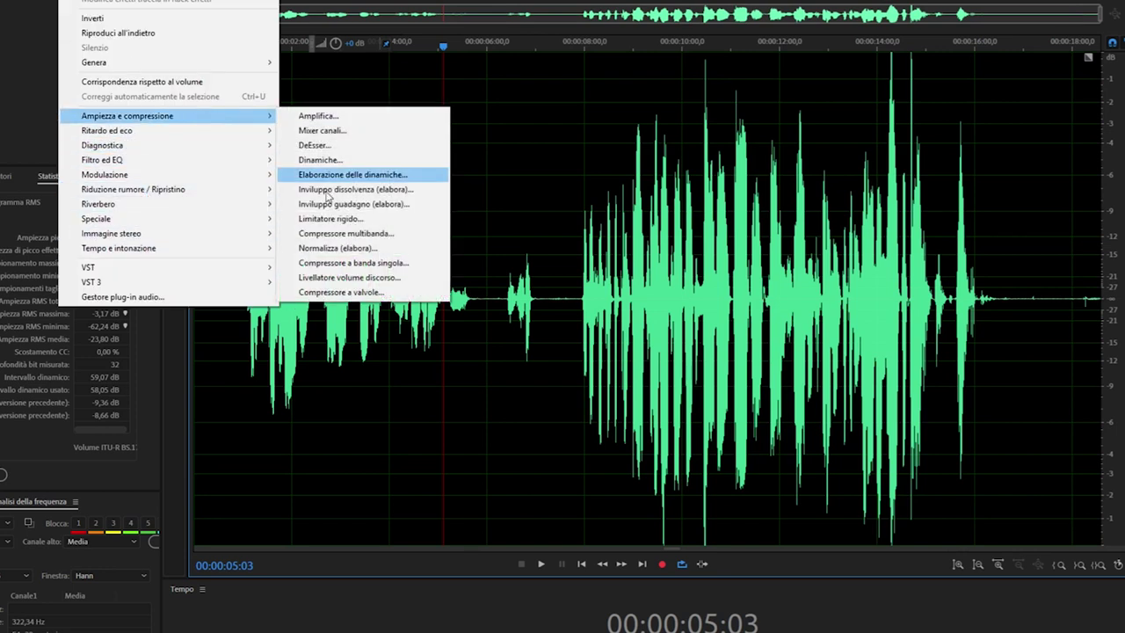
pyautogui.click(420, 267)
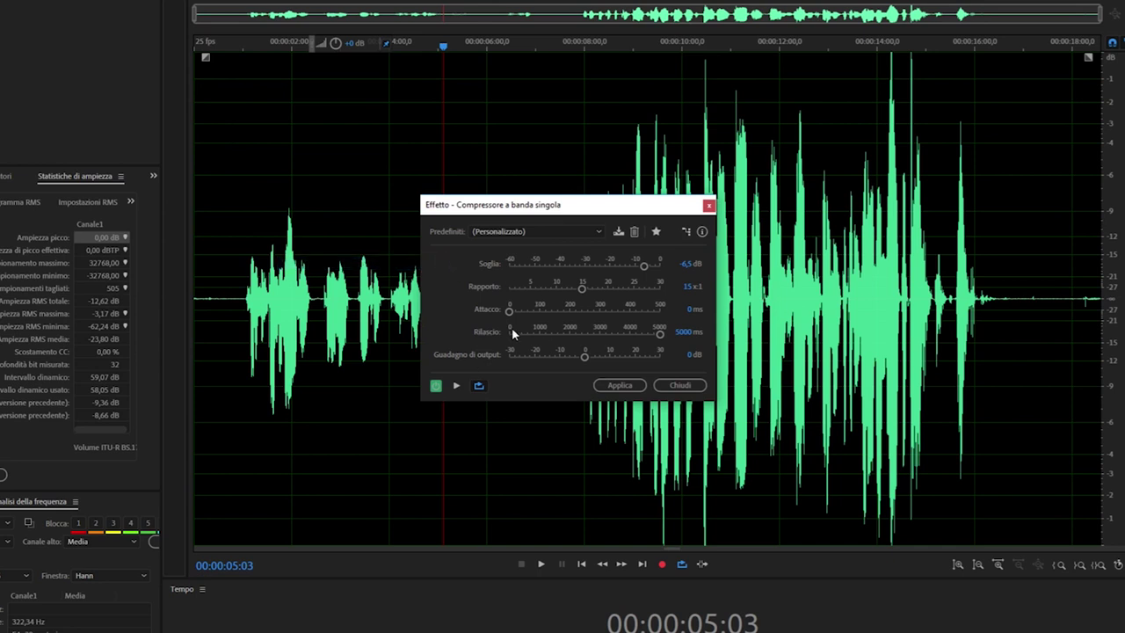
pyautogui.press('super+plus')
pyautogui.moveTo(568, 206); pyautogui.dragTo(504, 75)
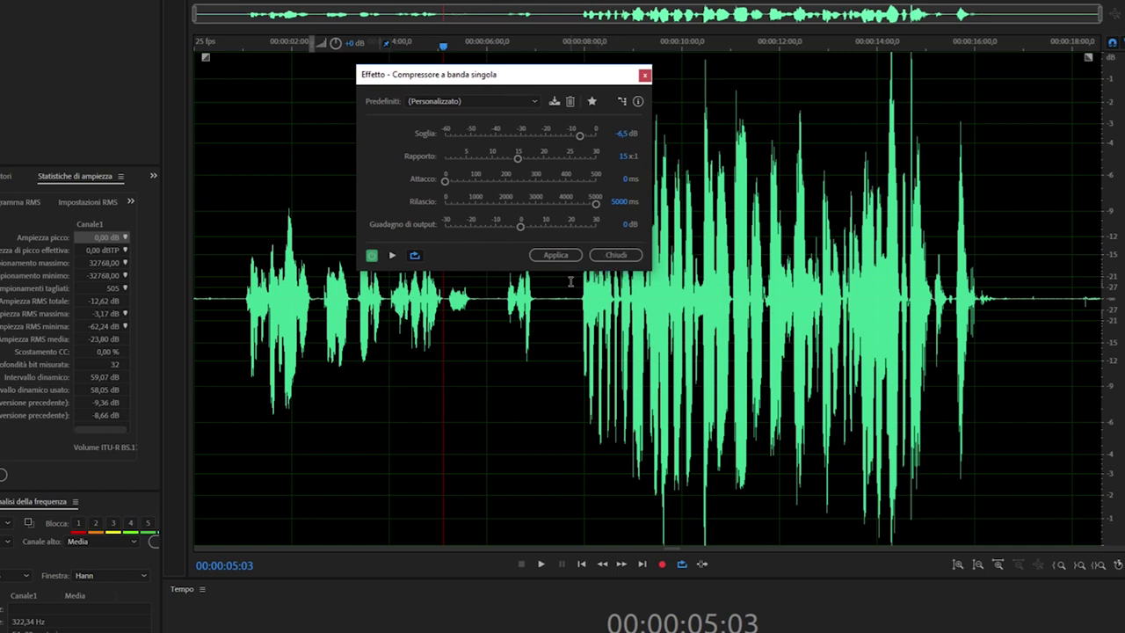
pyautogui.click(615, 255)
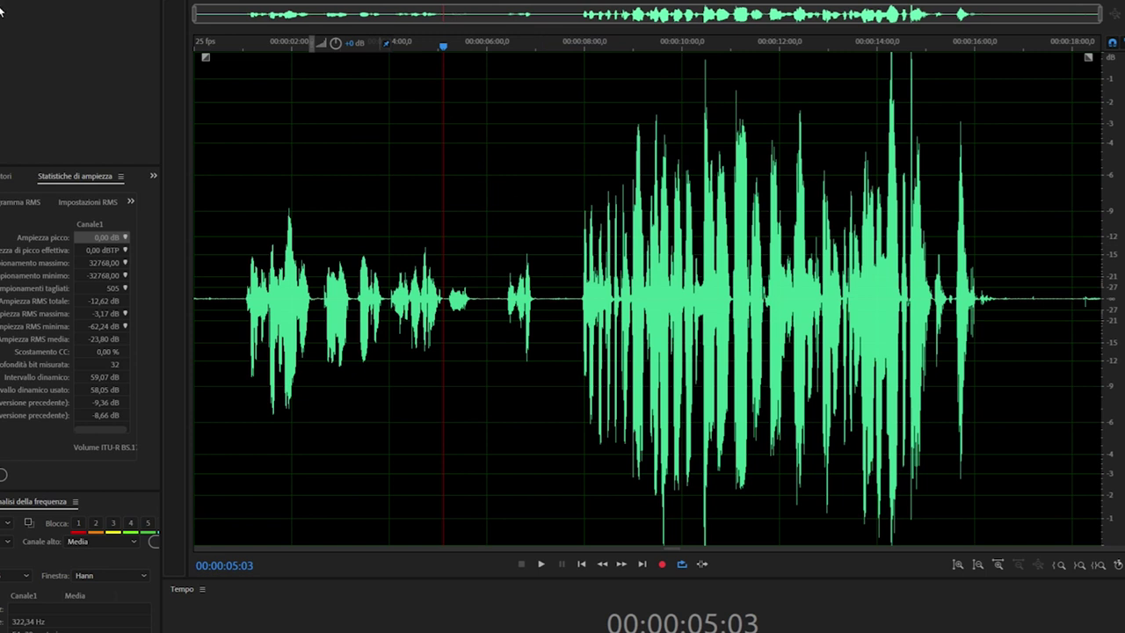
# - Open the multiband compressor and examine the threshold, gain, ratio, attack and release settings of its bands
pyautogui.click(77, 1)
pyautogui.moveTo(196, 117)
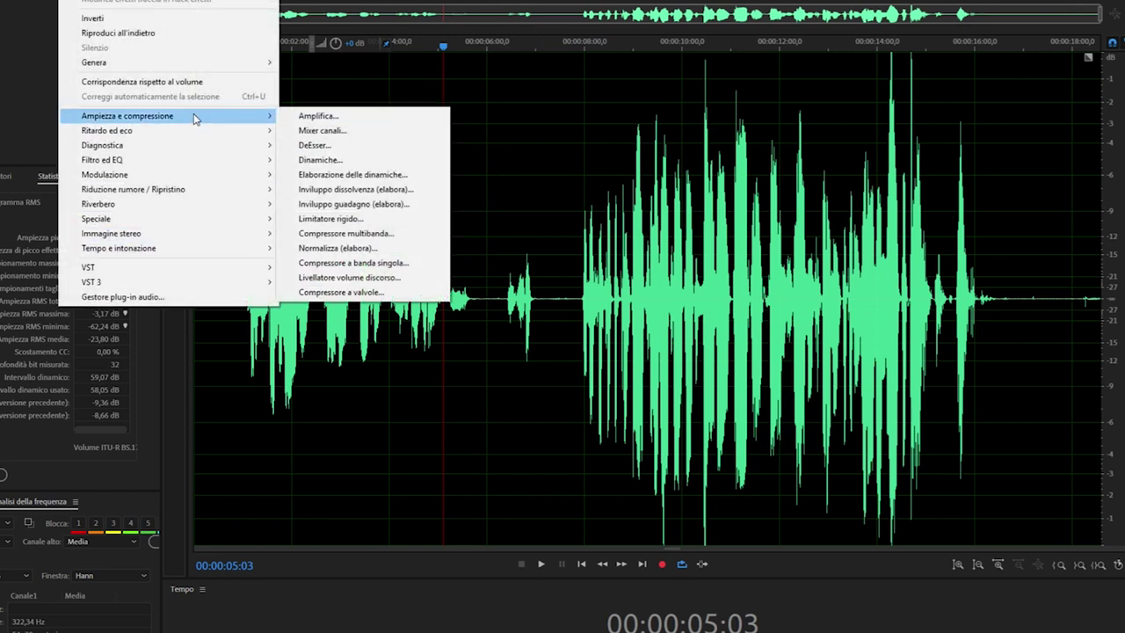
pyautogui.click(387, 233)
pyautogui.moveTo(627, 120); pyautogui.dragTo(118, 29)
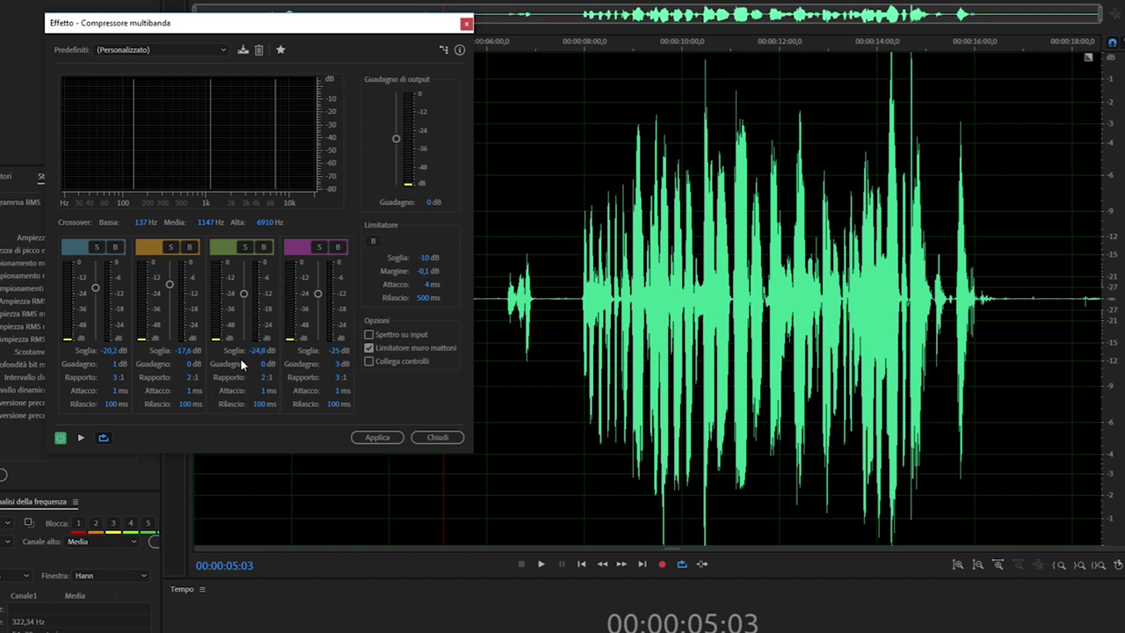
pyautogui.press('super+plus')
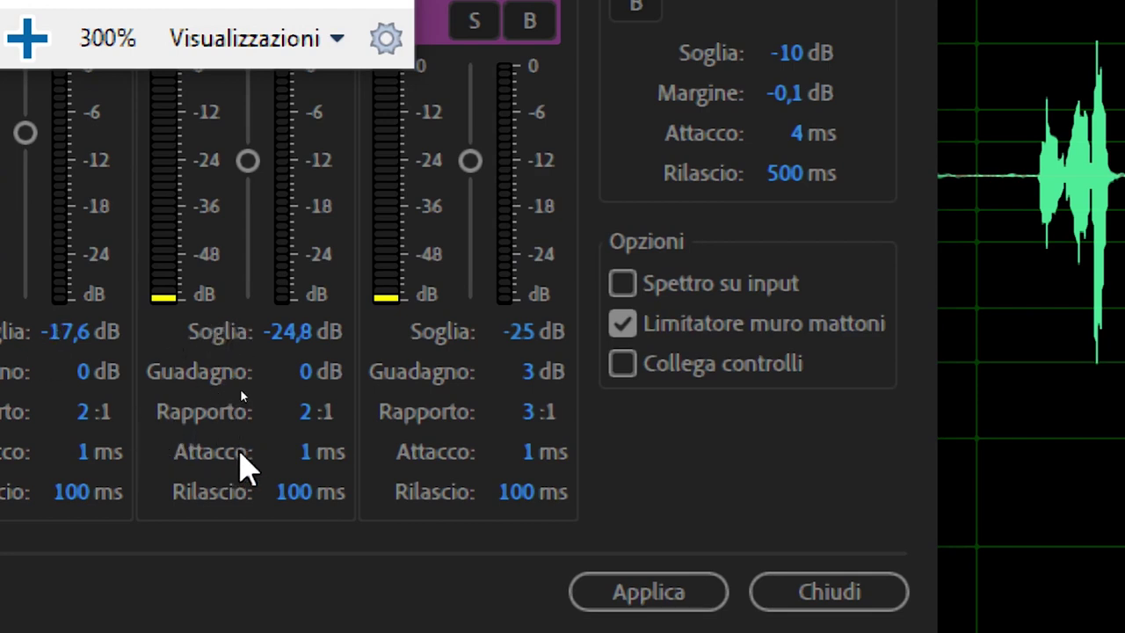
pyautogui.press('super+Escape')
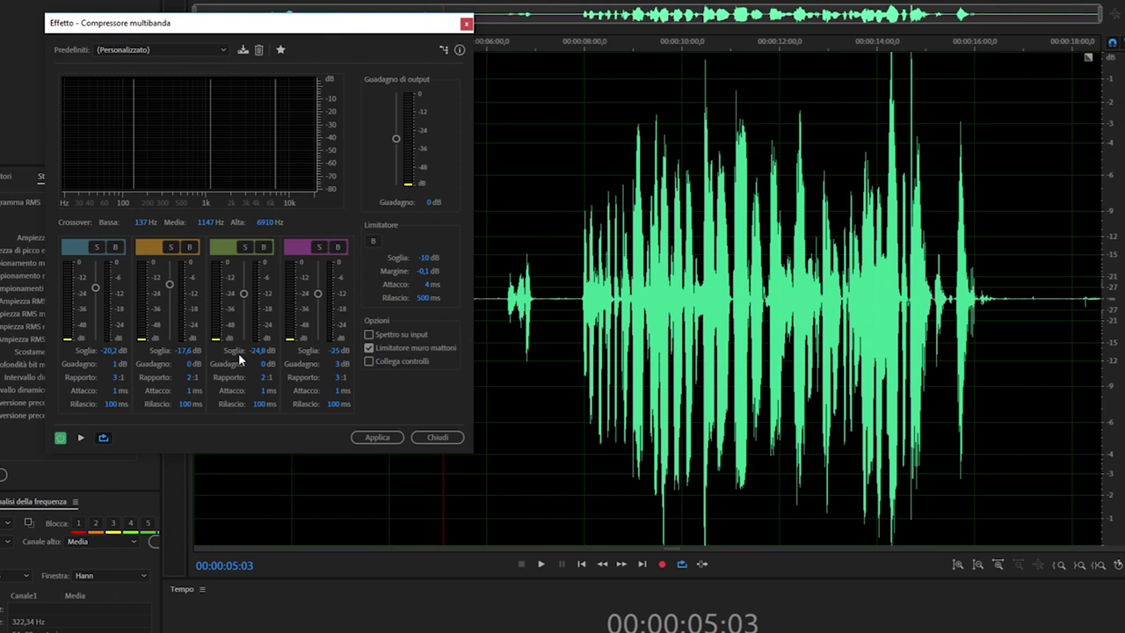
pyautogui.moveTo(321, 32); pyautogui.dragTo(474, 20)
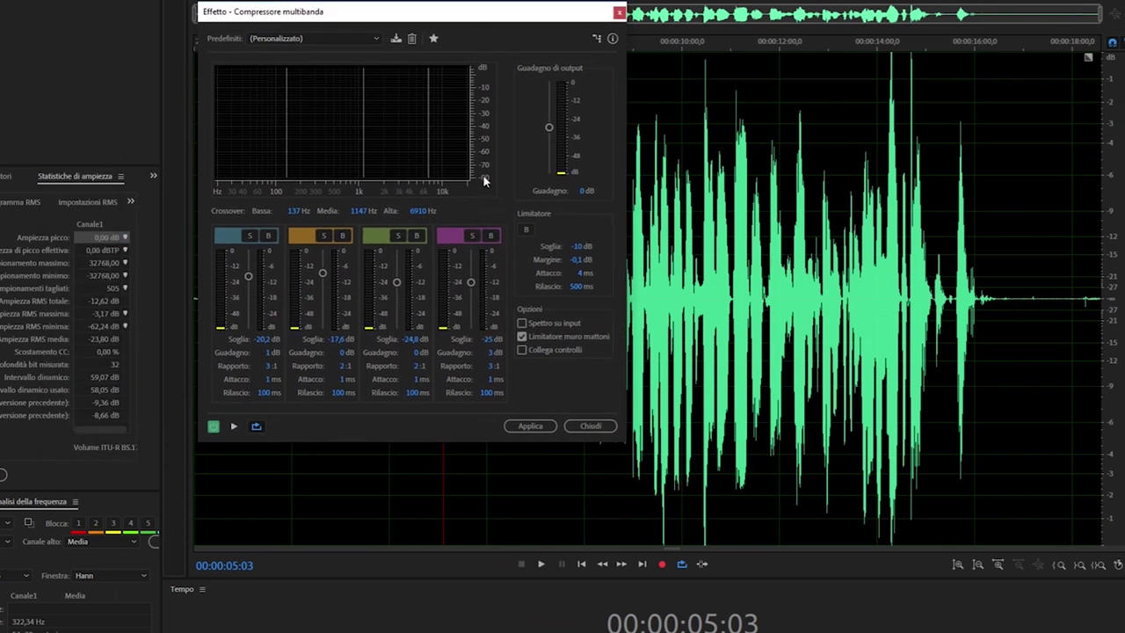
# - Choose the Standard di trasmissione preset for the multiband compressor
pyautogui.click(326, 39)
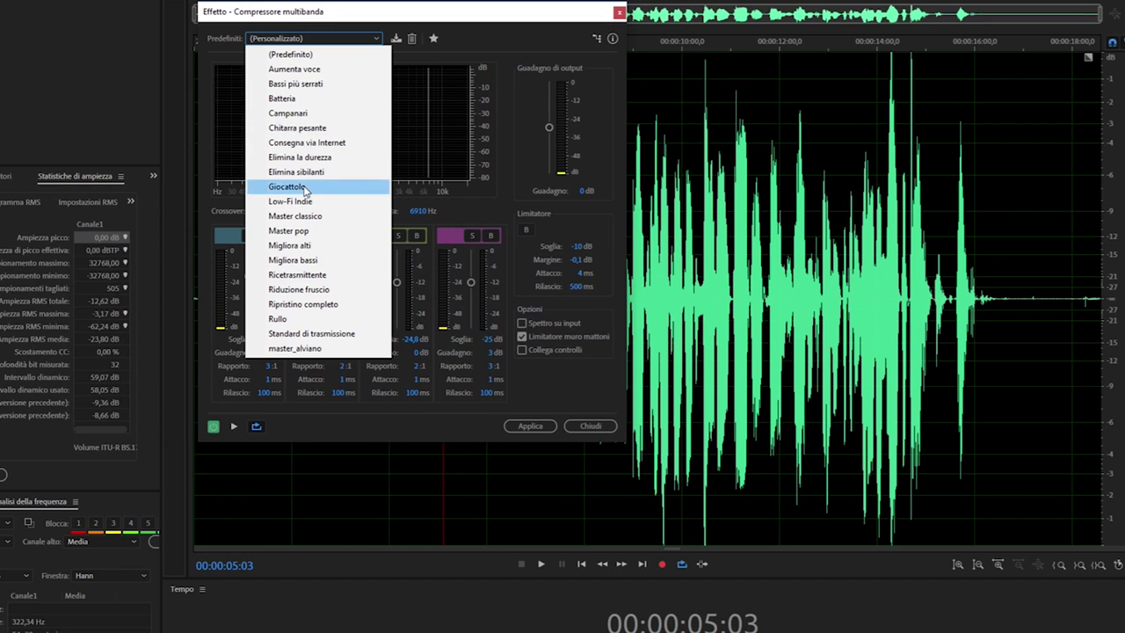
pyautogui.click(362, 334)
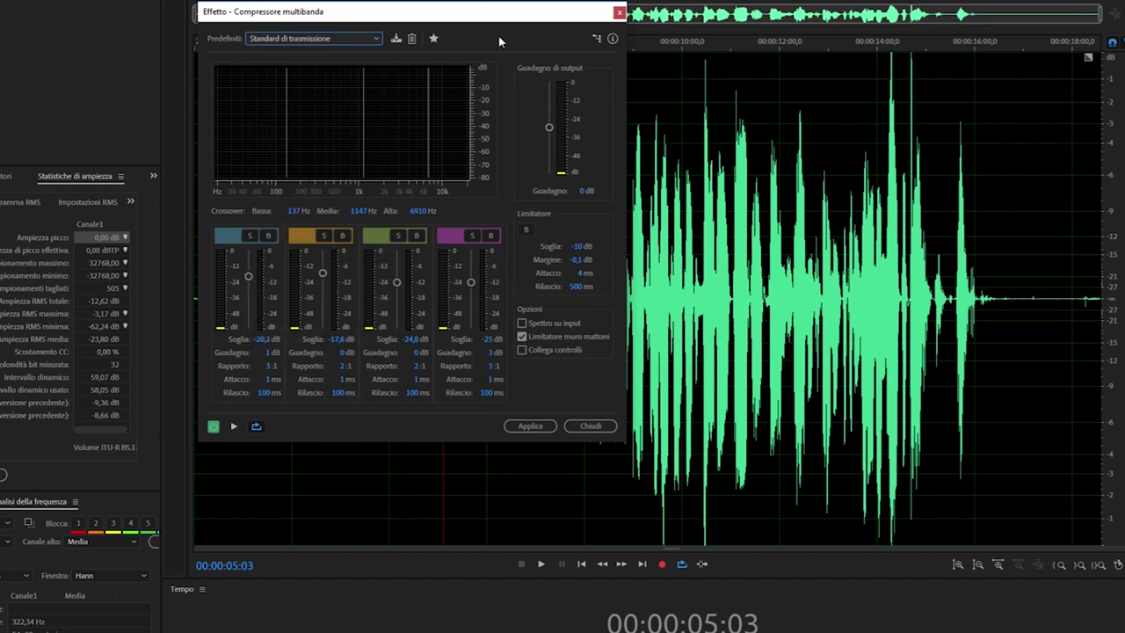
pyautogui.click(327, 39)
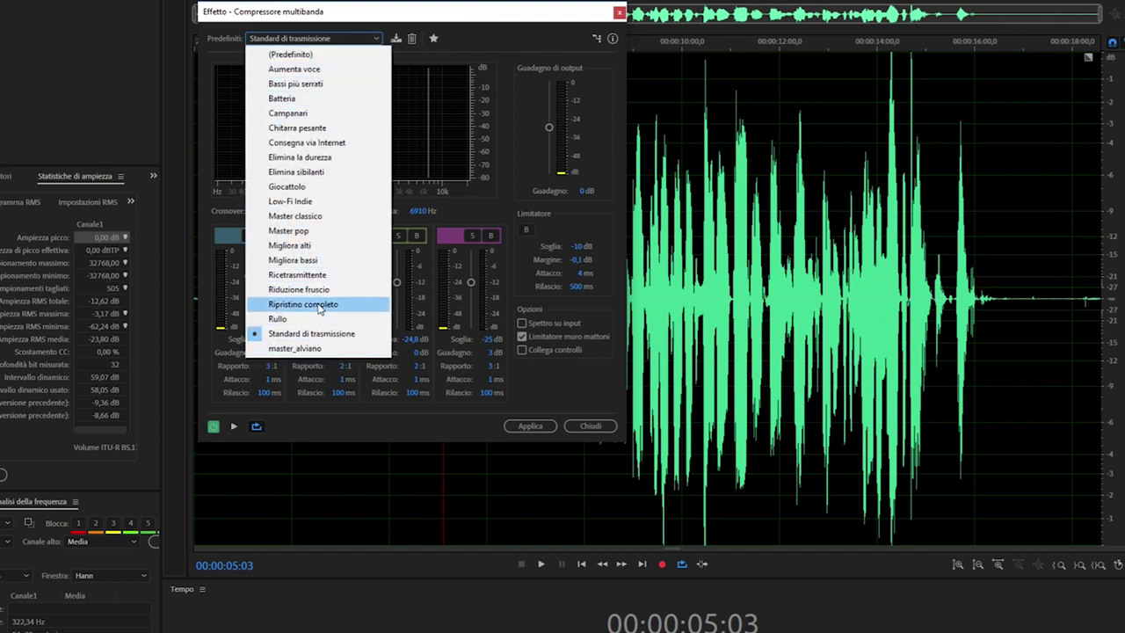
pyautogui.click(312, 334)
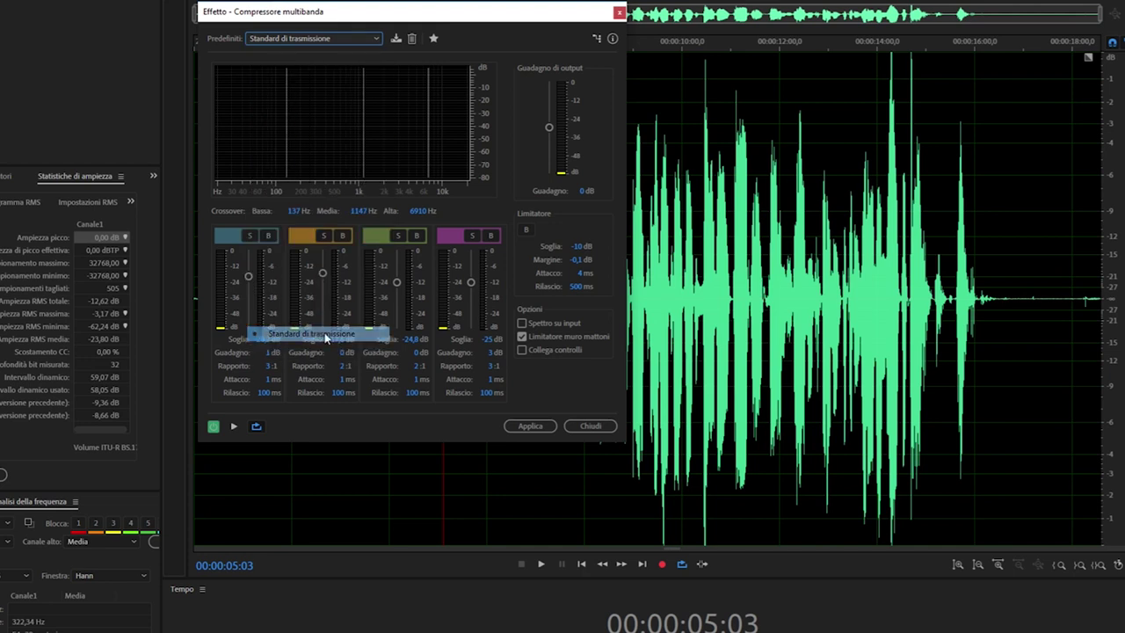
# - Preview the recording through the multiband compressor, from the end of the quiet part into the loud part, watching the band meters
pyautogui.moveTo(397, 12); pyautogui.dragTo(181, 5)
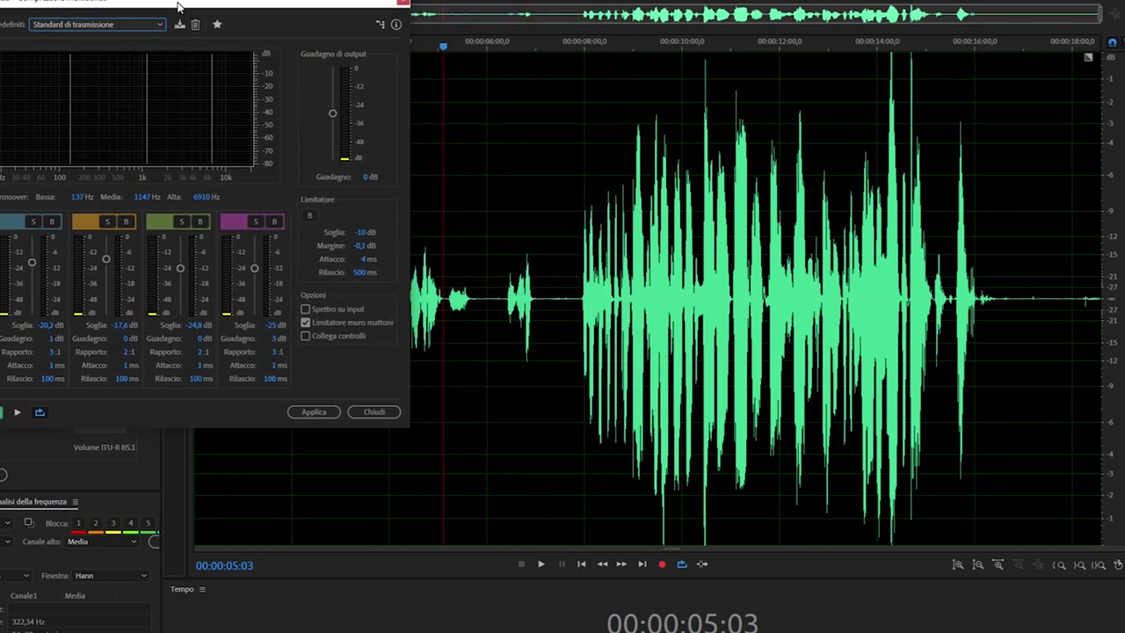
pyautogui.click(17, 412)
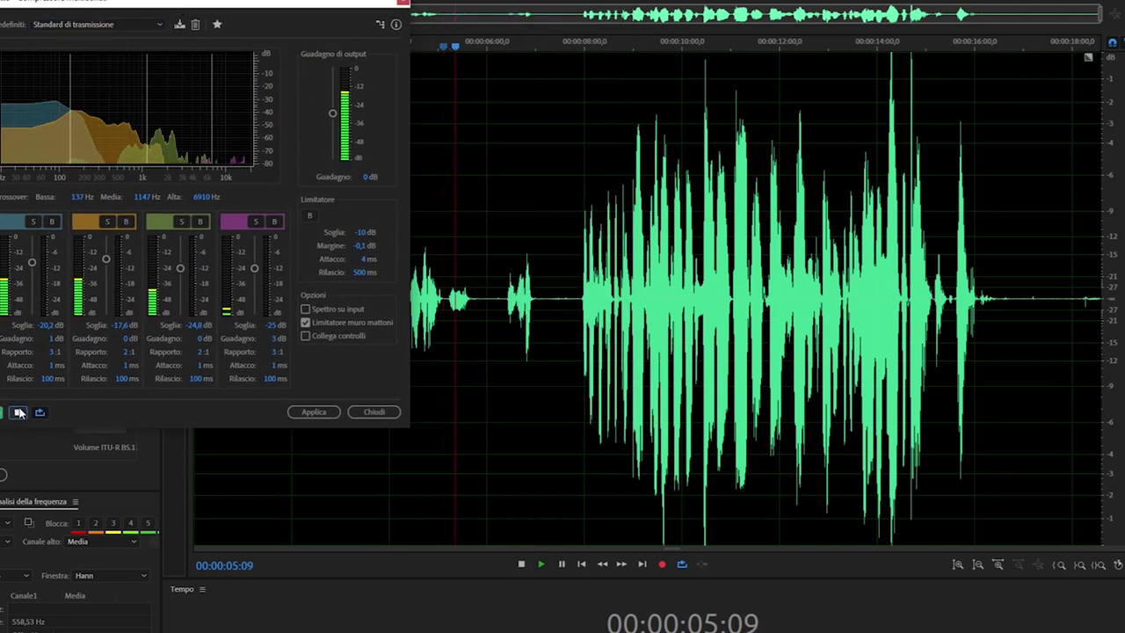
pyautogui.click(18, 413)
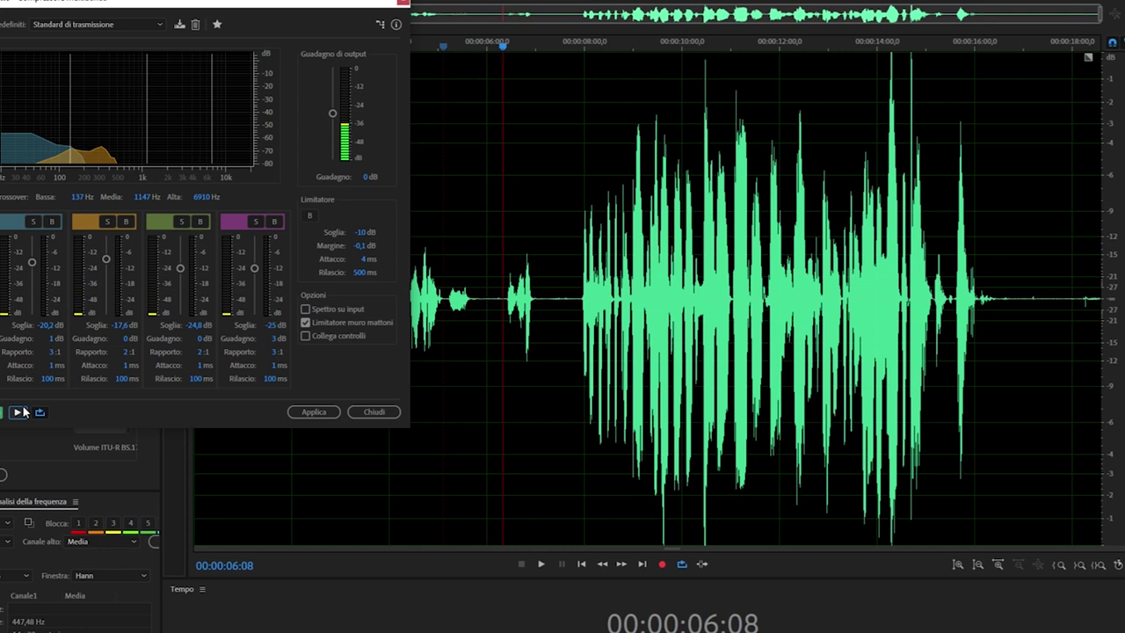
pyautogui.click(18, 414)
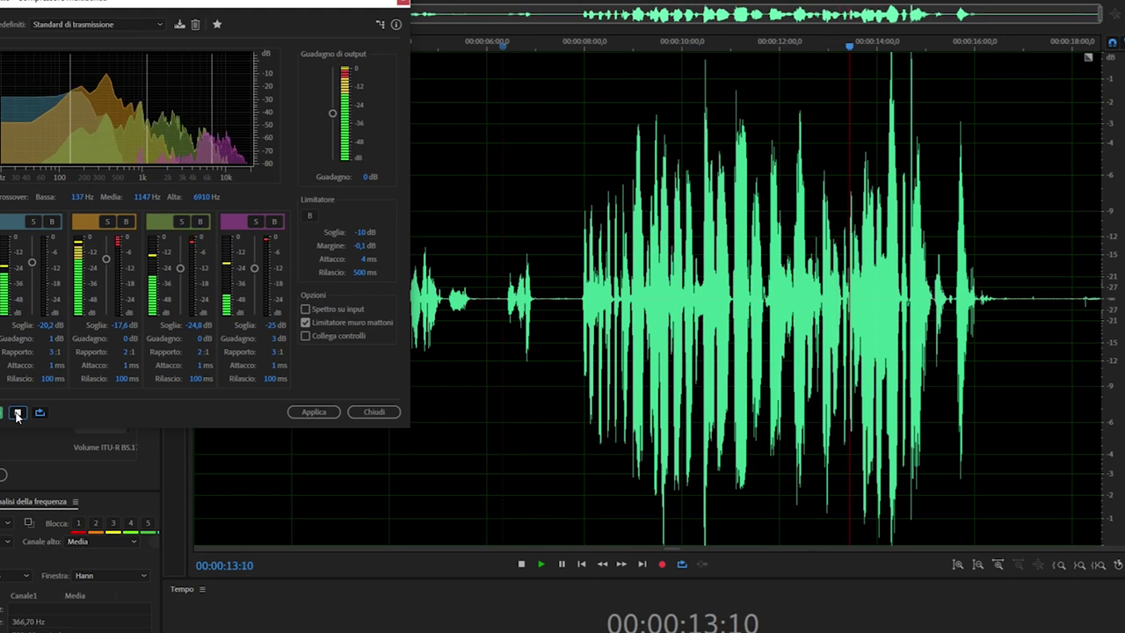
pyautogui.click(16, 413)
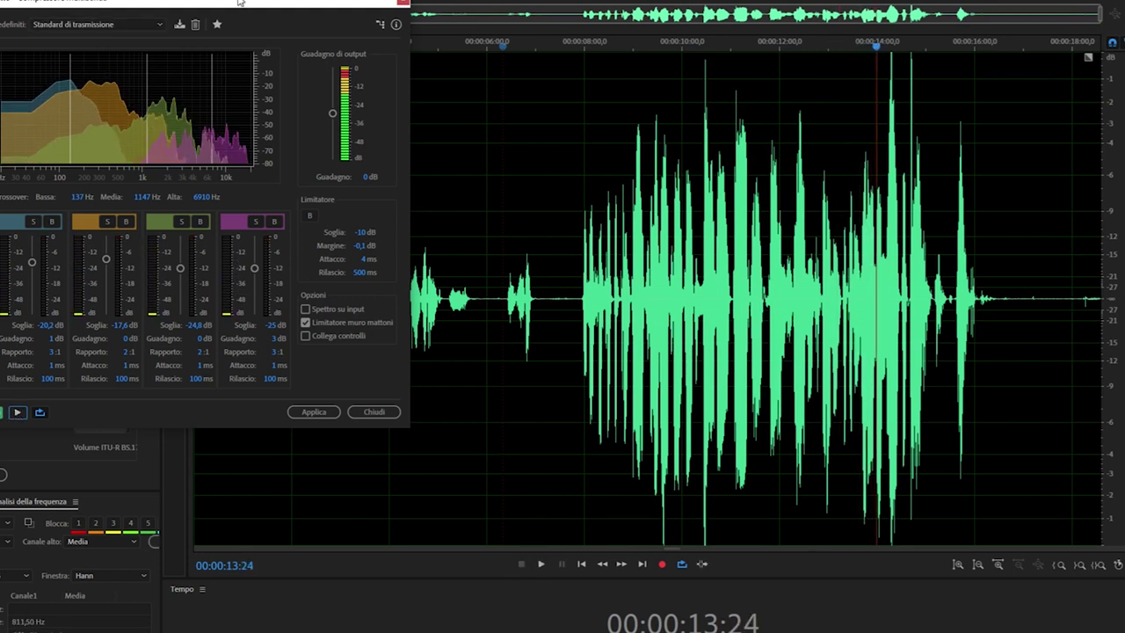
# - Review the multiband compressor's bands and preset list, keep Standard di trasmissione selected, and close the effect without applying it
pyautogui.moveTo(234, 4); pyautogui.dragTo(563, 29)
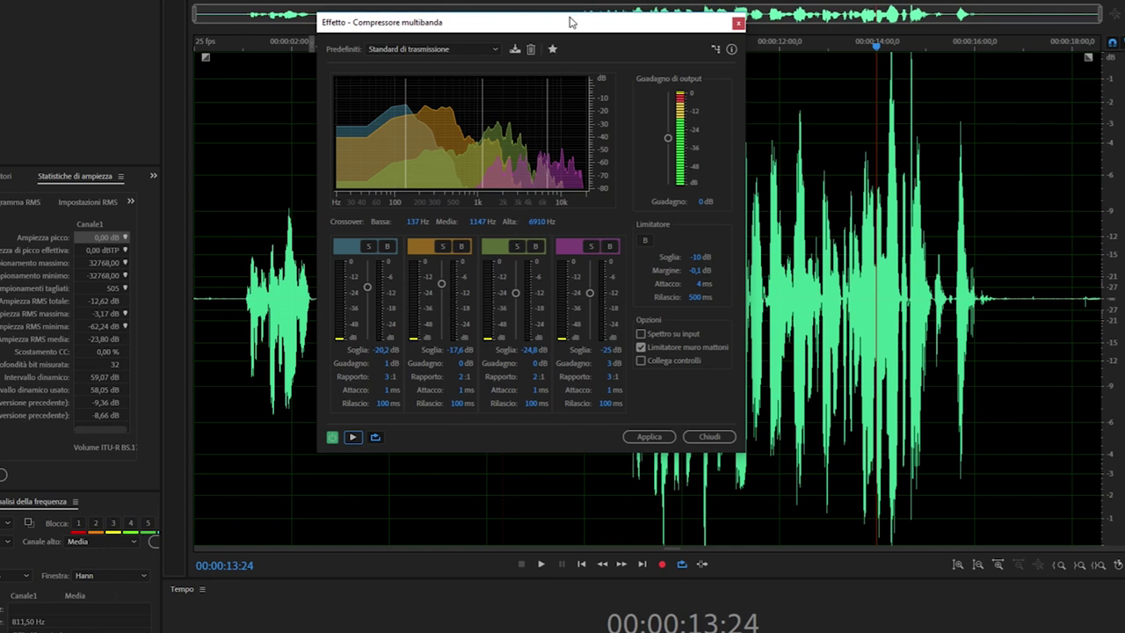
pyautogui.moveTo(567, 26); pyautogui.dragTo(606, 0)
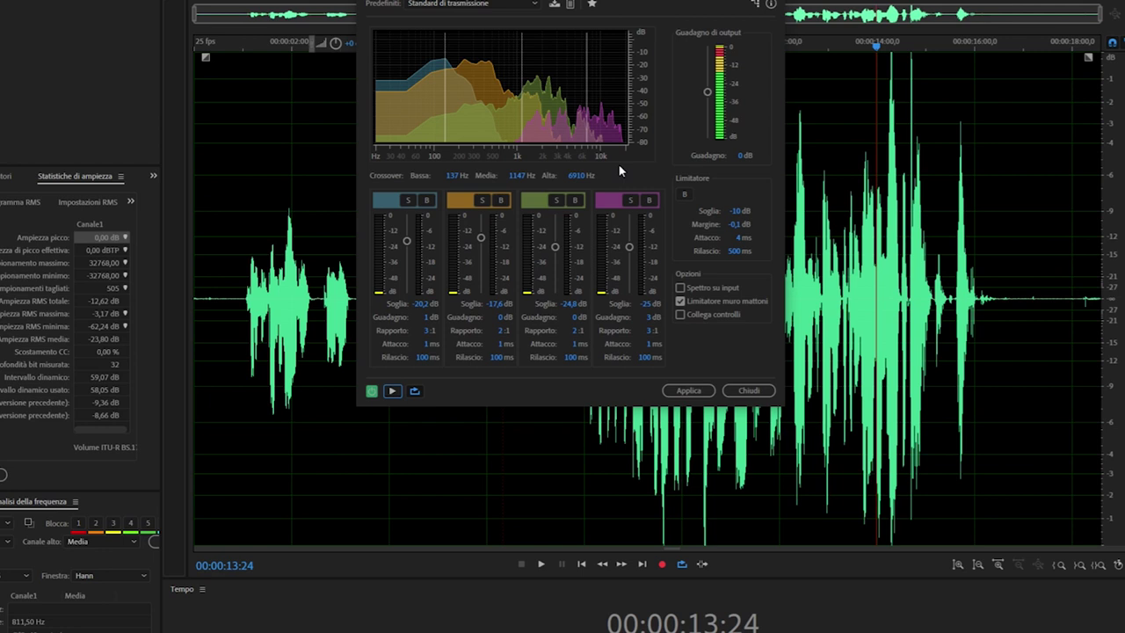
pyautogui.moveTo(571, 0); pyautogui.dragTo(402, 1)
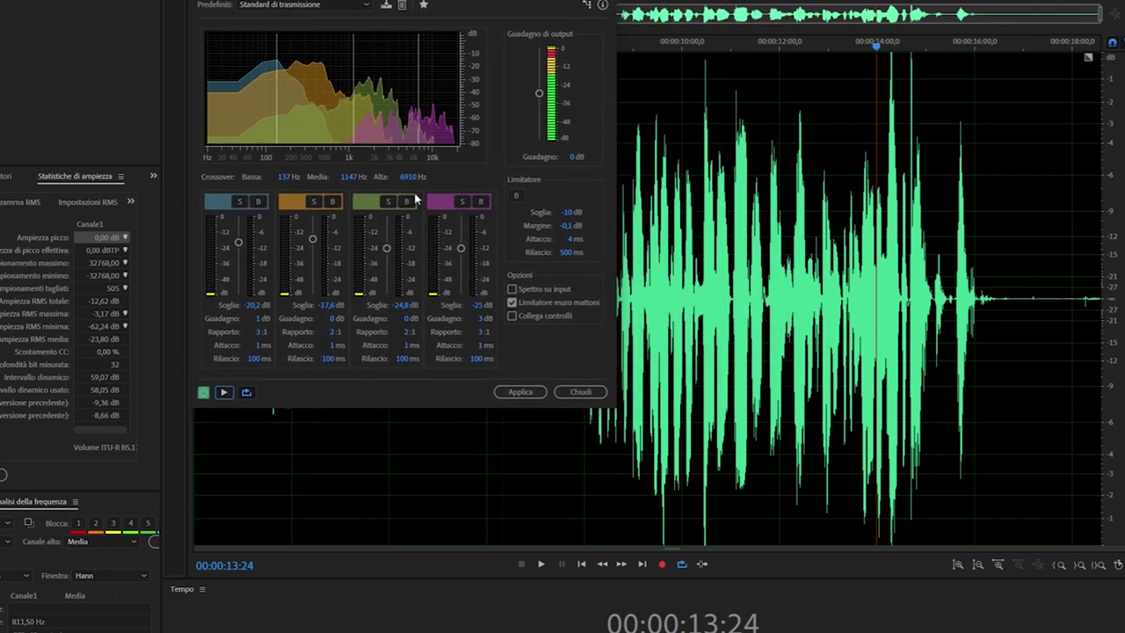
pyautogui.click(302, 5)
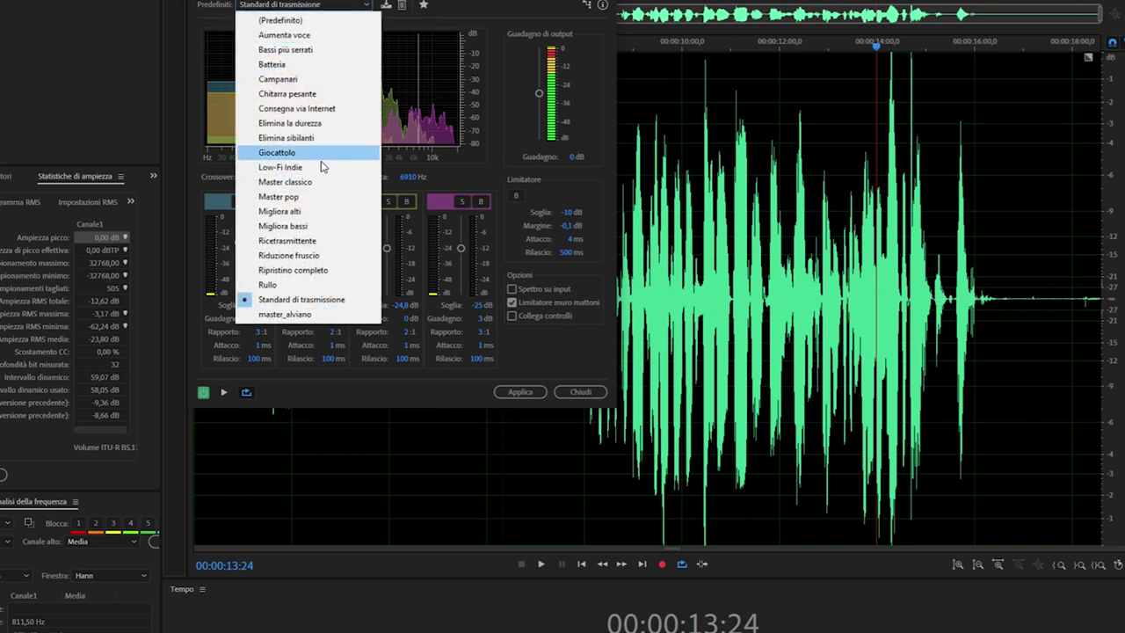
pyautogui.click(329, 301)
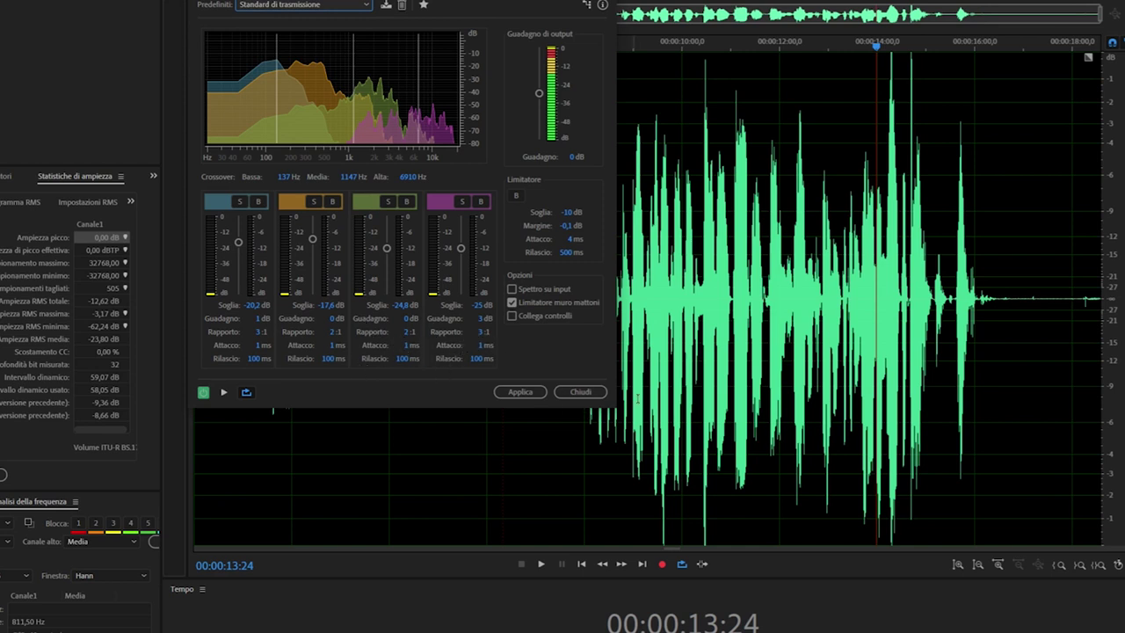
pyautogui.click(580, 392)
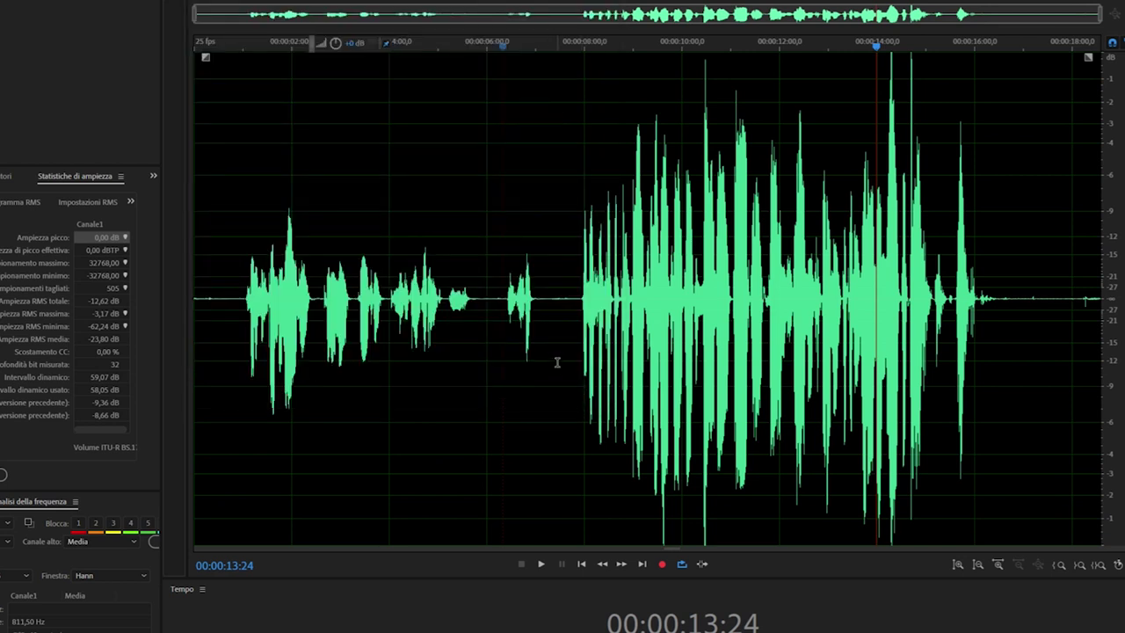